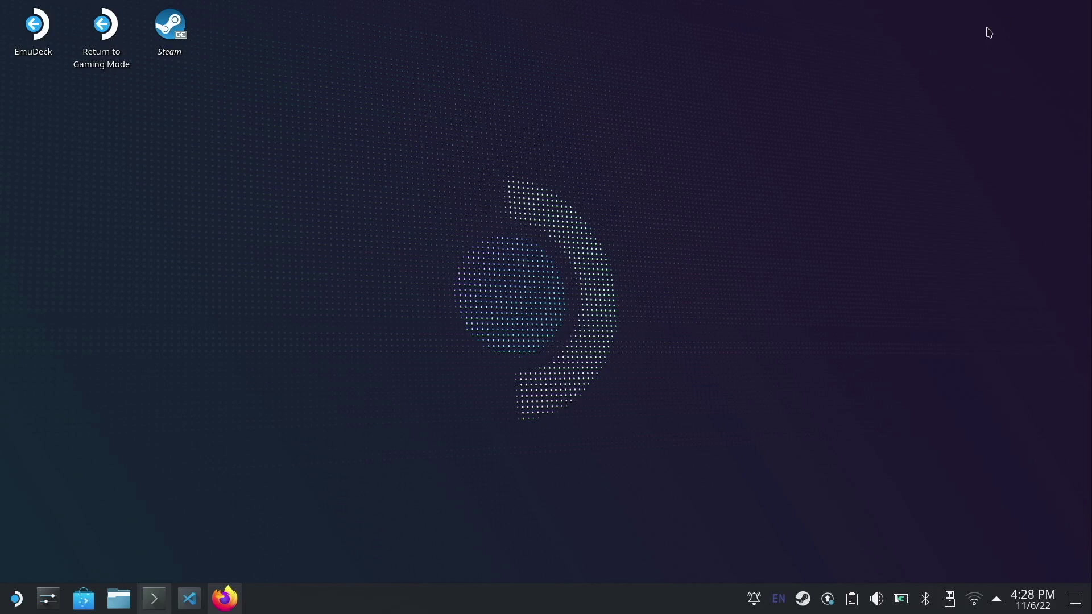
# Step: In Firefox, copy the flatpak install command from the Installation page of the chiaki4deck setup guide and minimize the browser
pyautogui.click(221, 597)
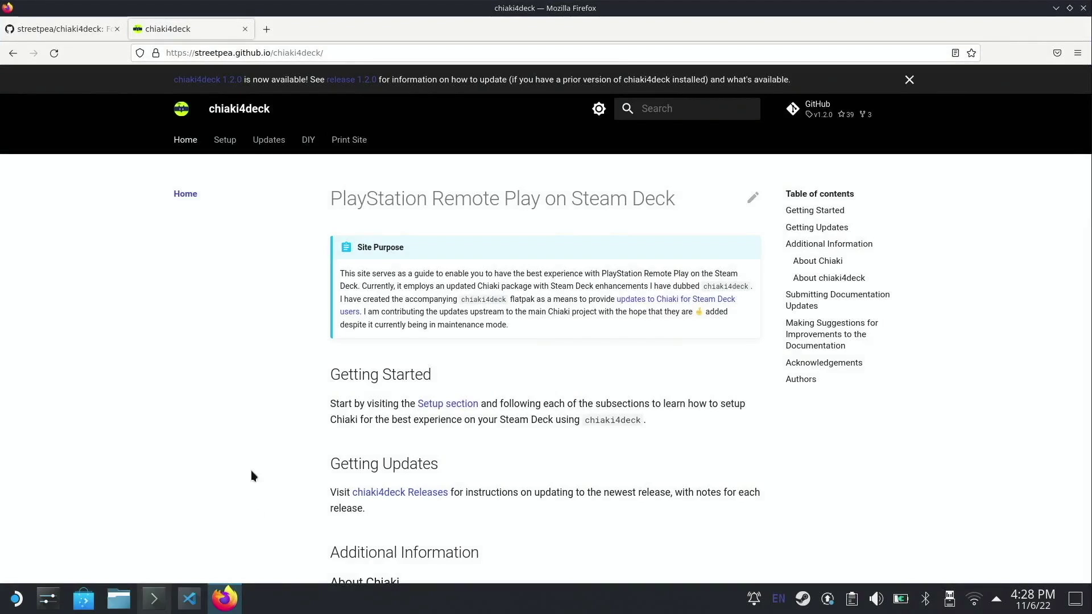
pyautogui.click(222, 140)
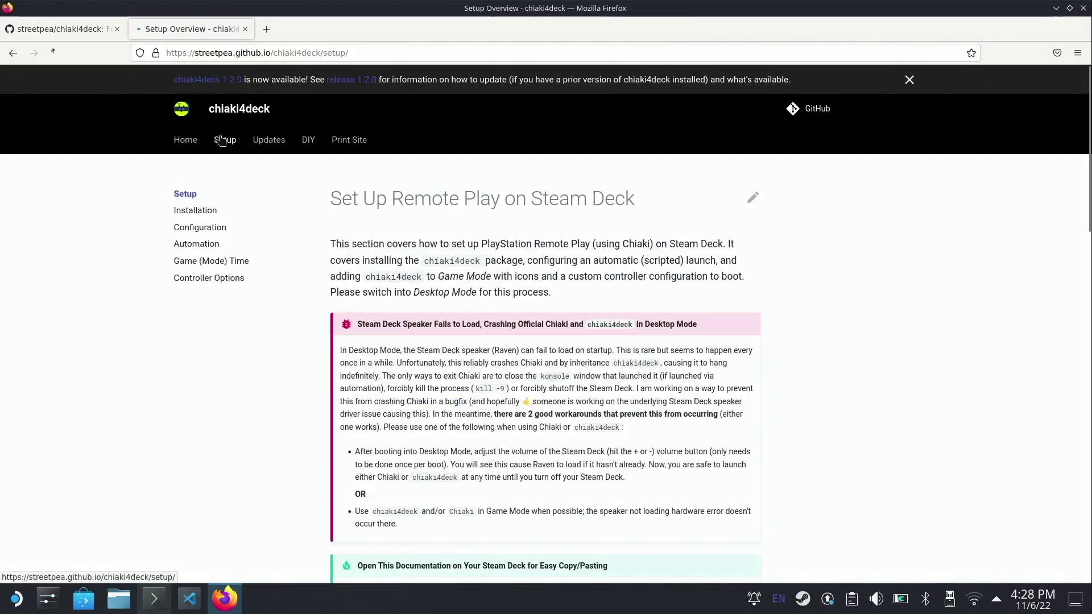
pyautogui.click(202, 211)
pyautogui.scroll(-1, 462, 339)
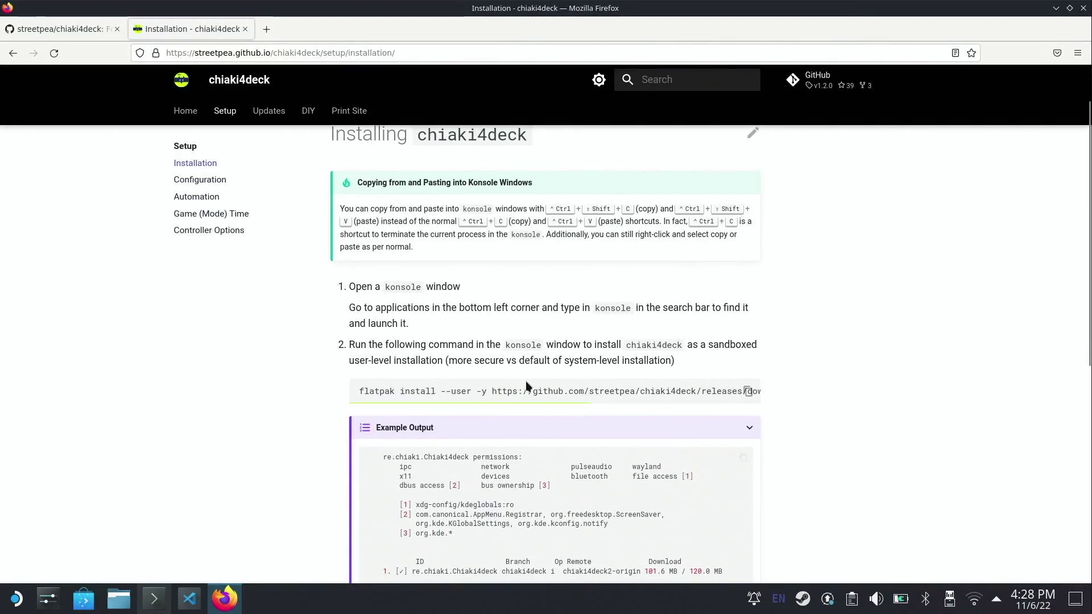
pyautogui.moveTo(749, 402)
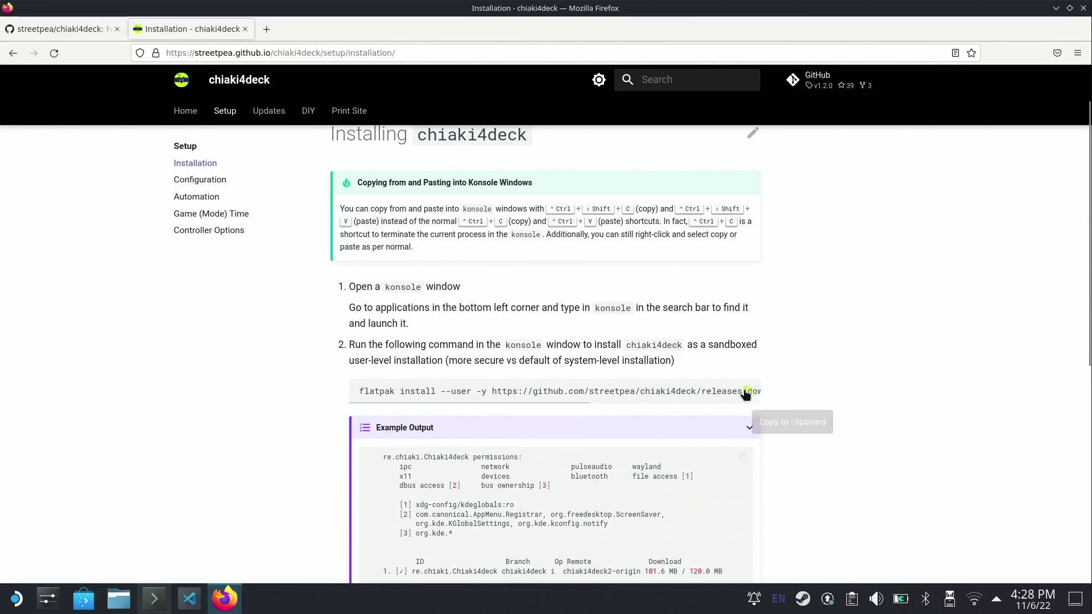
pyautogui.click(750, 398)
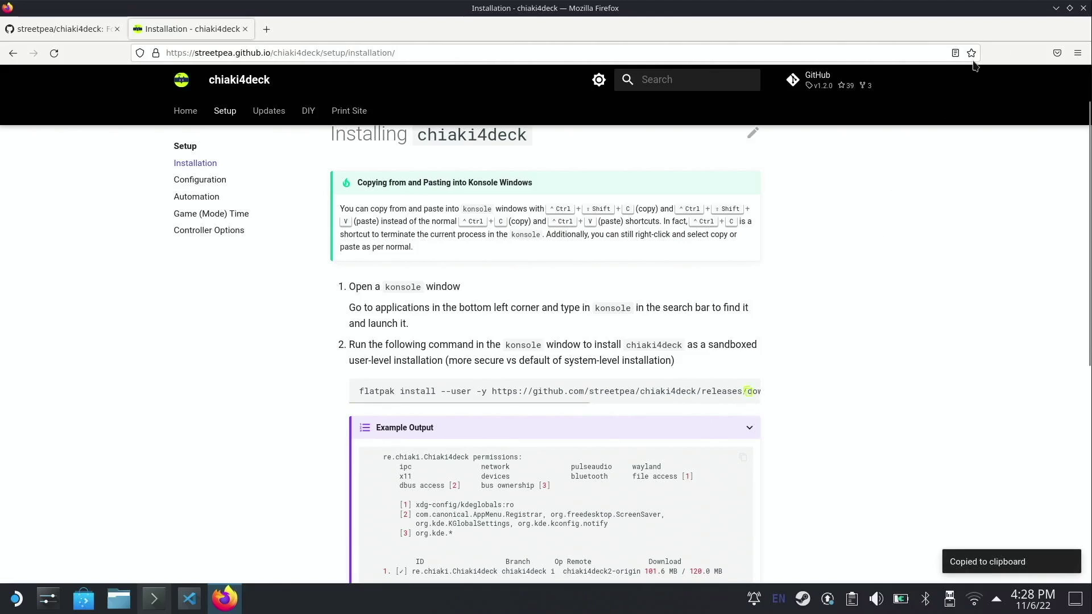
pyautogui.click(1056, 9)
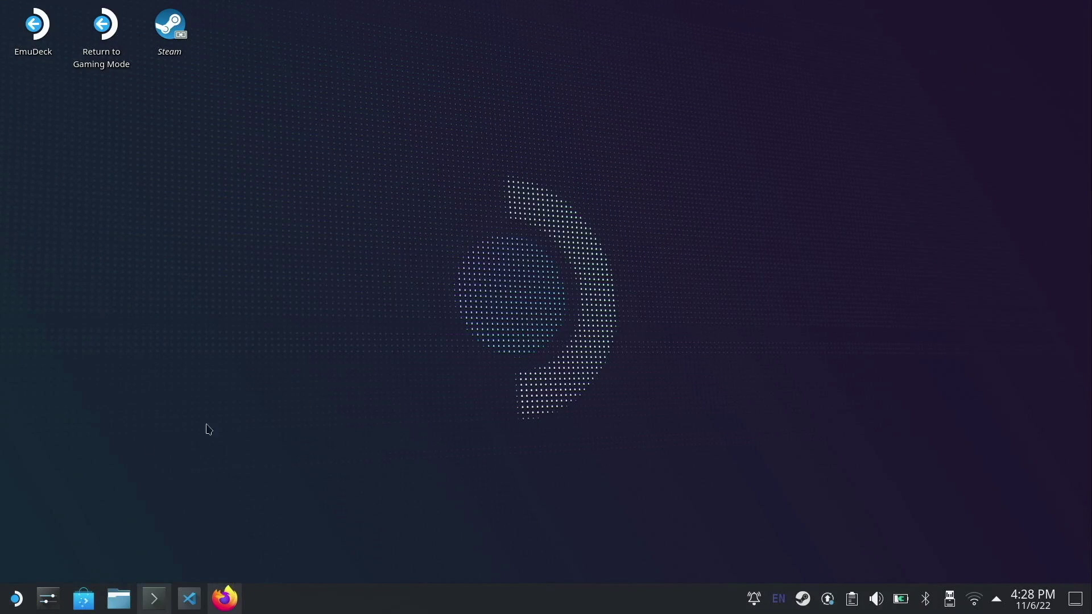
pyautogui.click(16, 597)
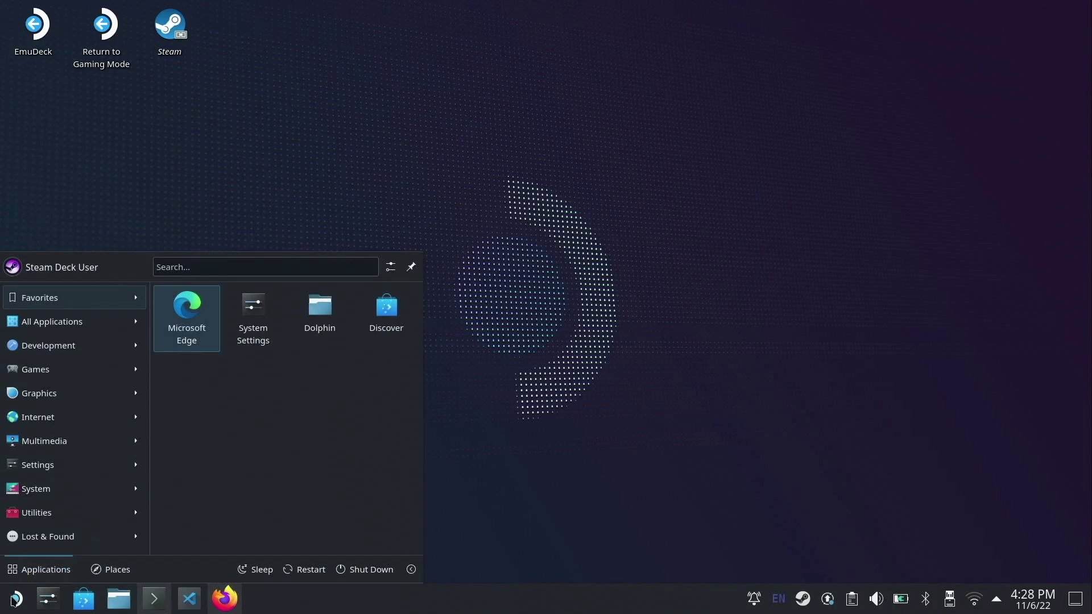
pyautogui.click(205, 269)
pyautogui.write('konsole')
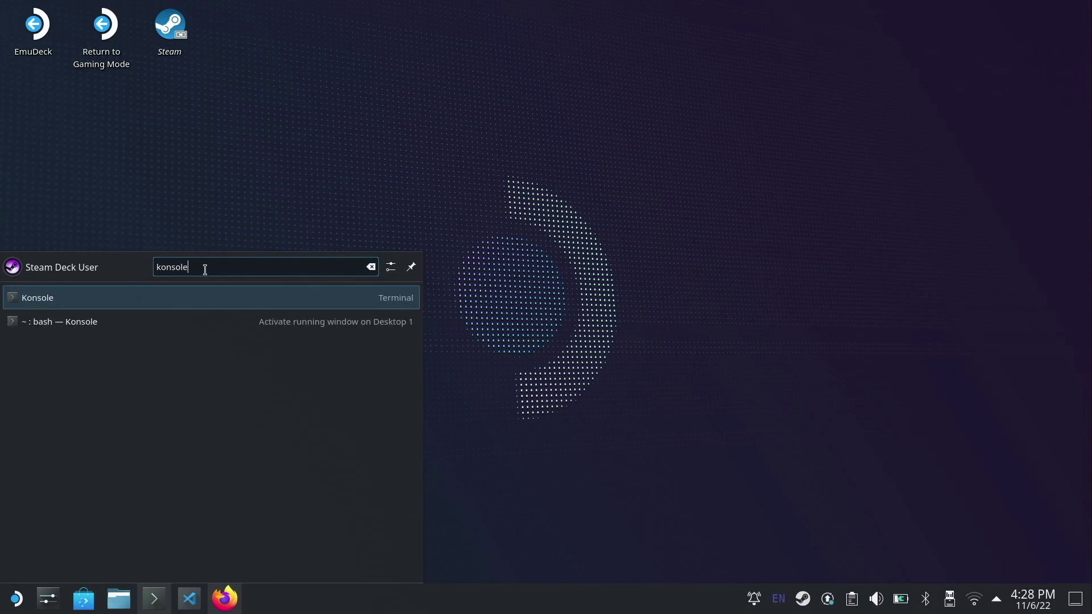
pyautogui.press('Return')
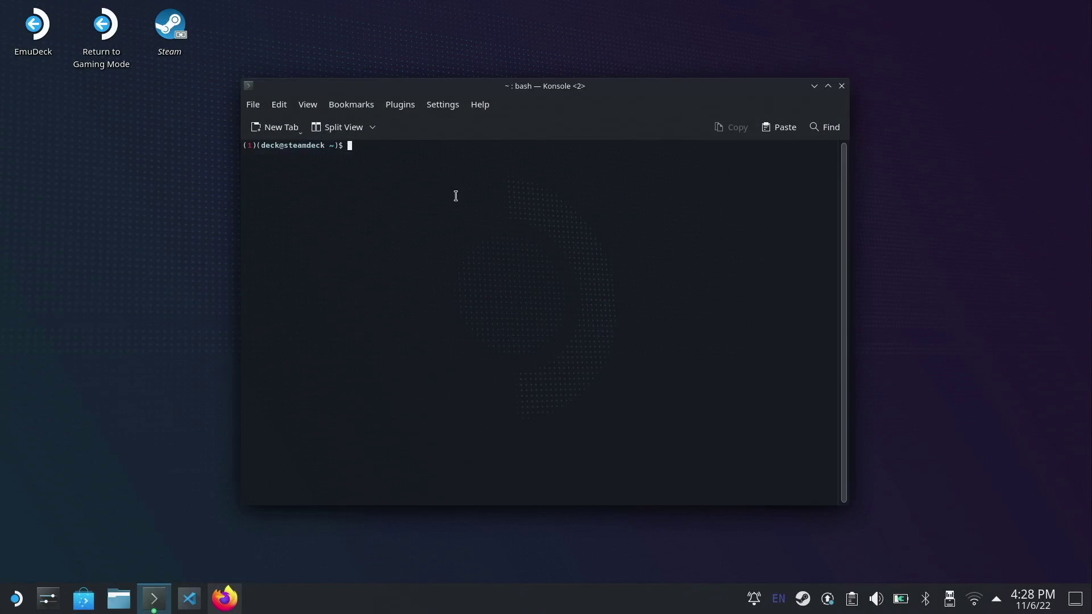
pyautogui.click(765, 130)
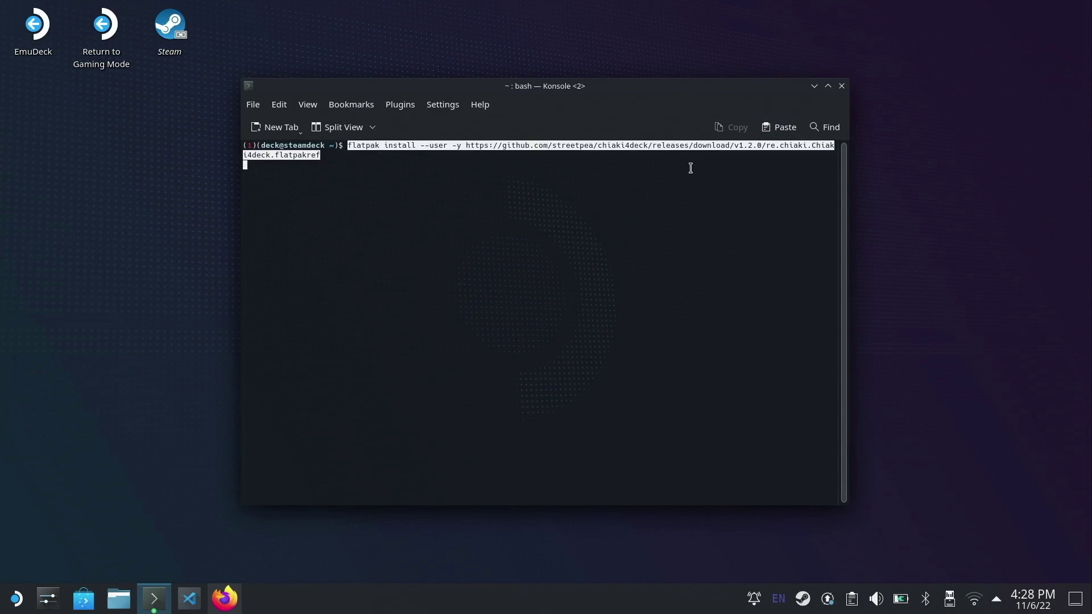
pyautogui.press('Return')
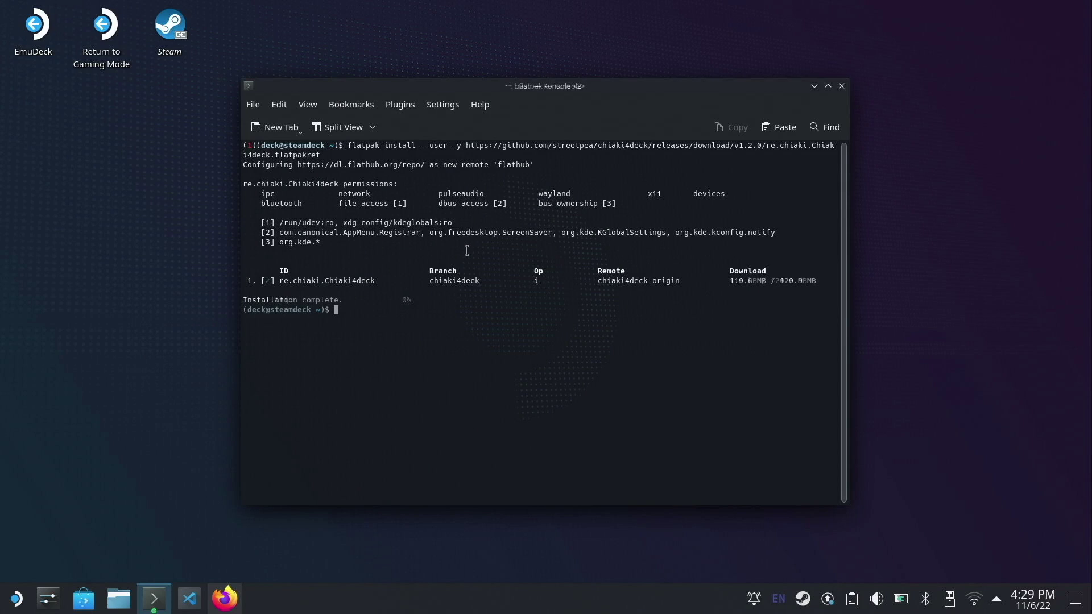
# Step: Launch chiaki4deck from the list of all applications and minimize the Konsole window
pyautogui.click(16, 599)
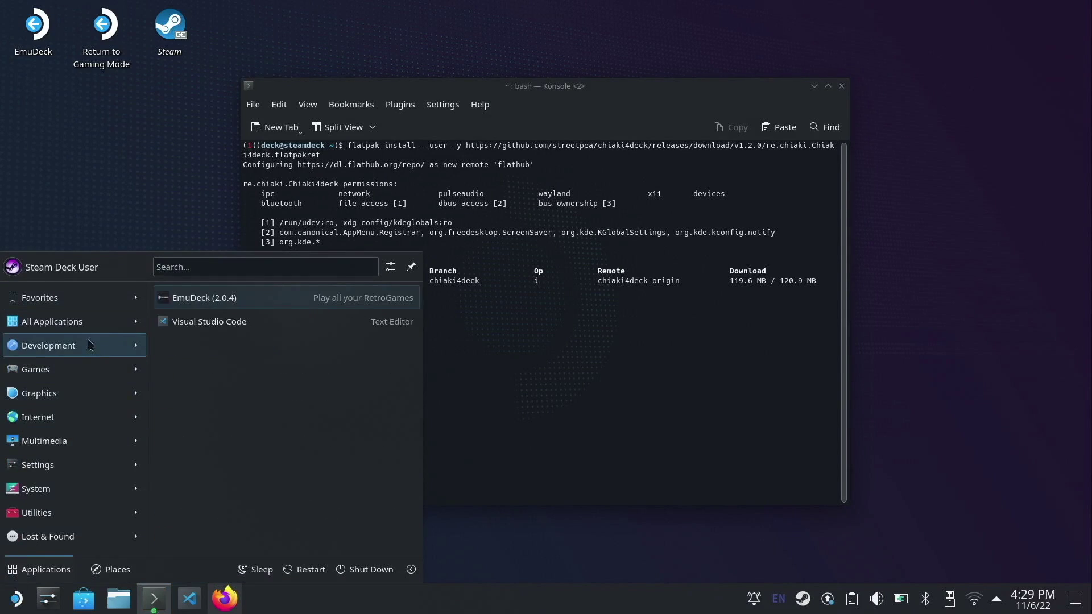
pyautogui.moveTo(90, 330)
pyautogui.scroll(-3, 227, 364)
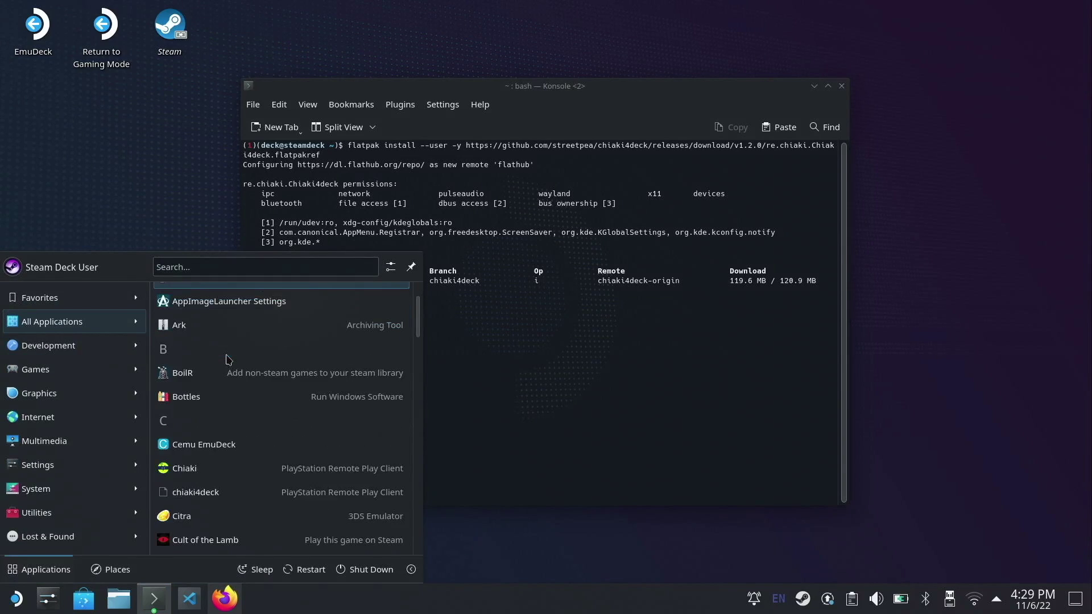
pyautogui.scroll(-1, 227, 360)
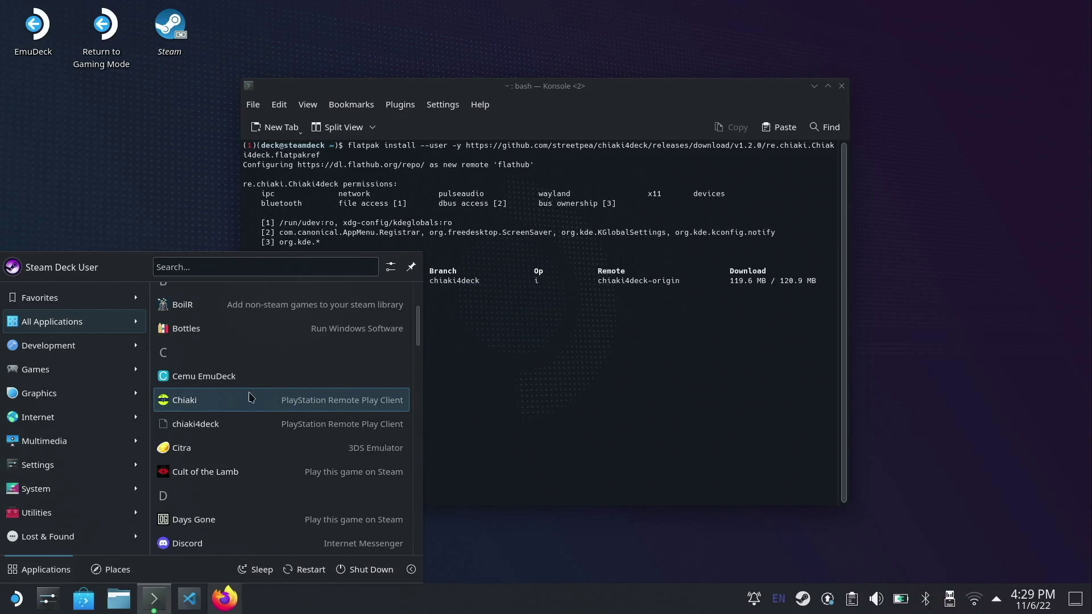
pyautogui.click(230, 425)
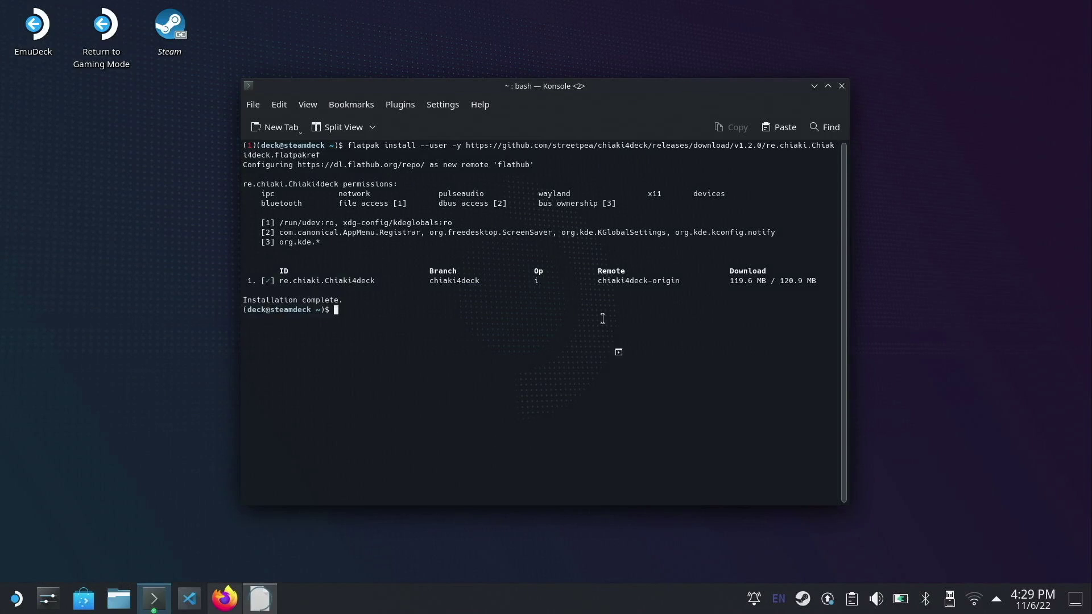
pyautogui.click(814, 85)
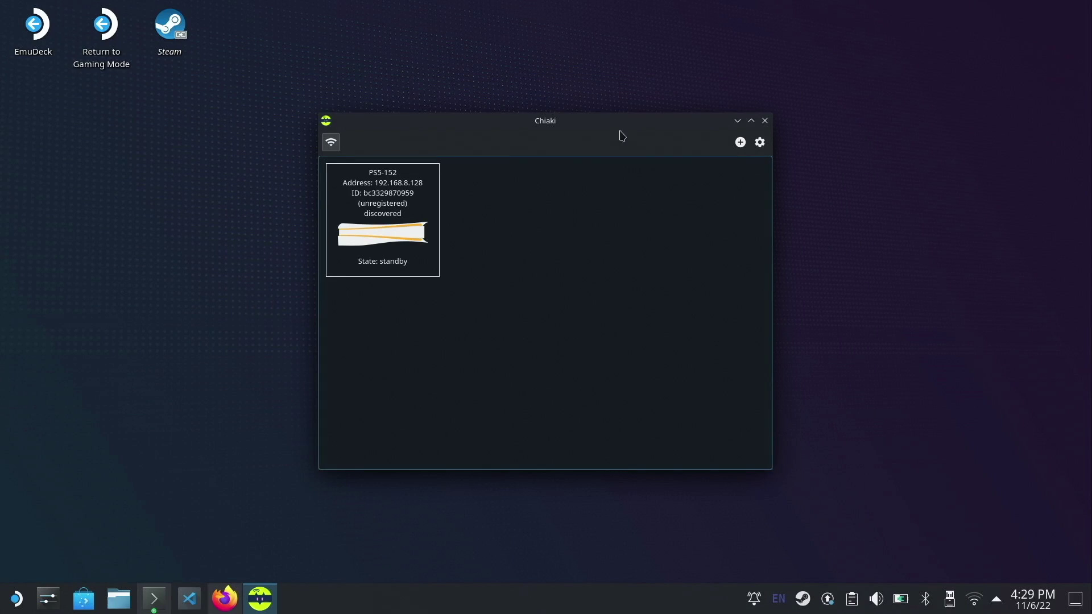
pyautogui.moveTo(592, 143); pyautogui.dragTo(546, 109)
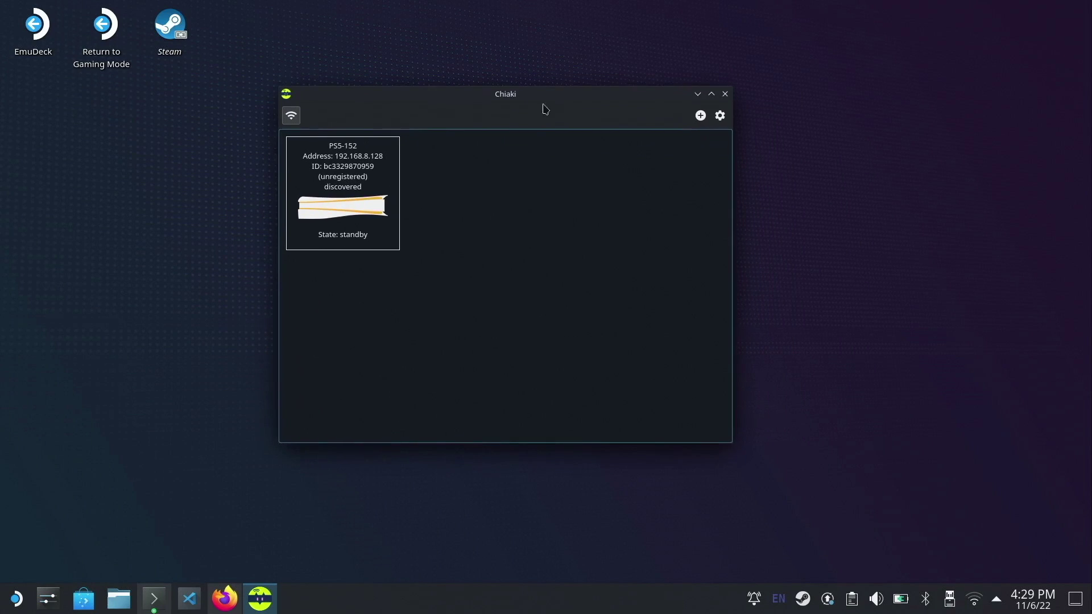
# Step: Open registration for the discovered PS5, look up the PSN username on psn.flipscreen.games in Firefox, and copy the encoded account ID
pyautogui.doubleClick(366, 183)
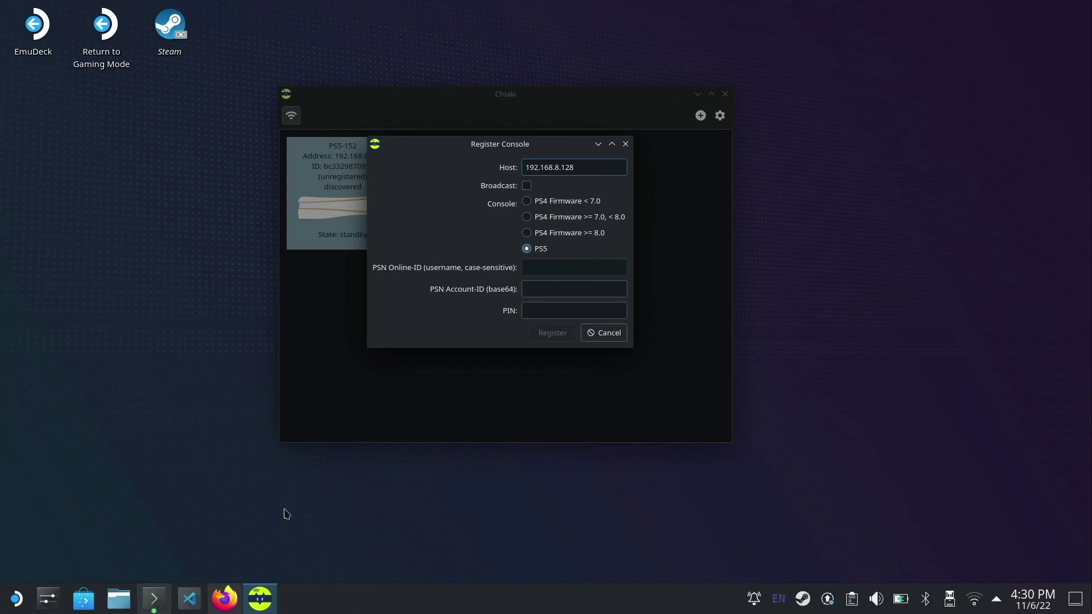
pyautogui.click(224, 598)
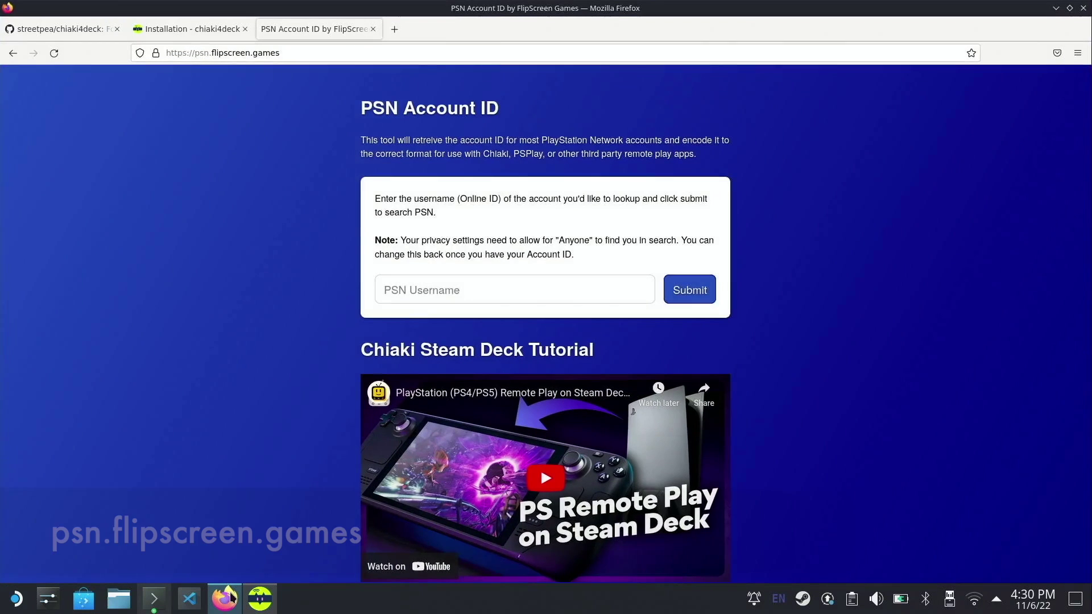
pyautogui.click(439, 291)
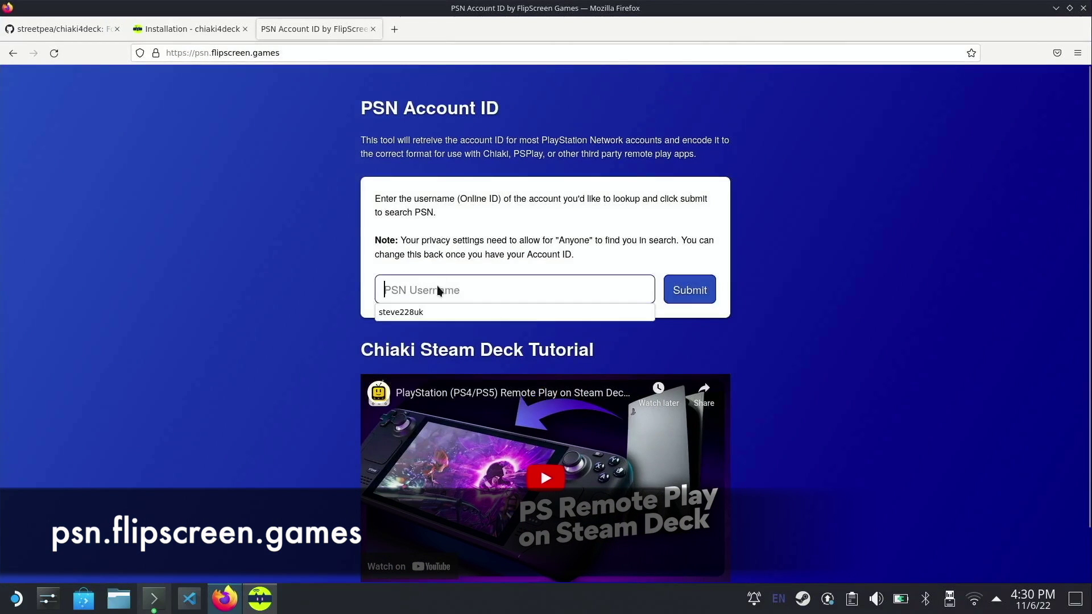
pyautogui.write('steve228uk')
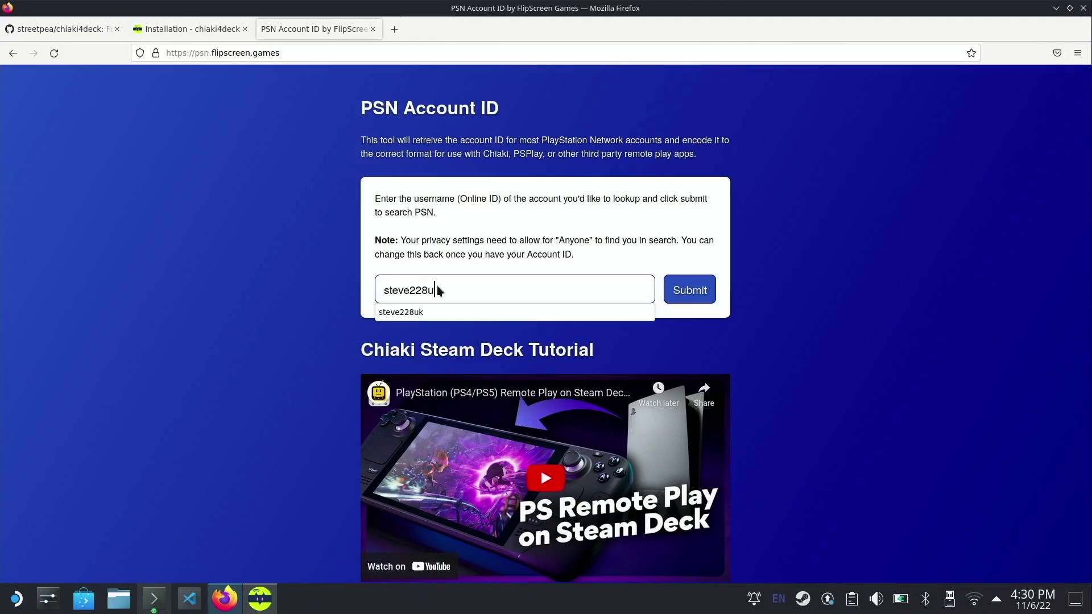
pyautogui.press('Return')
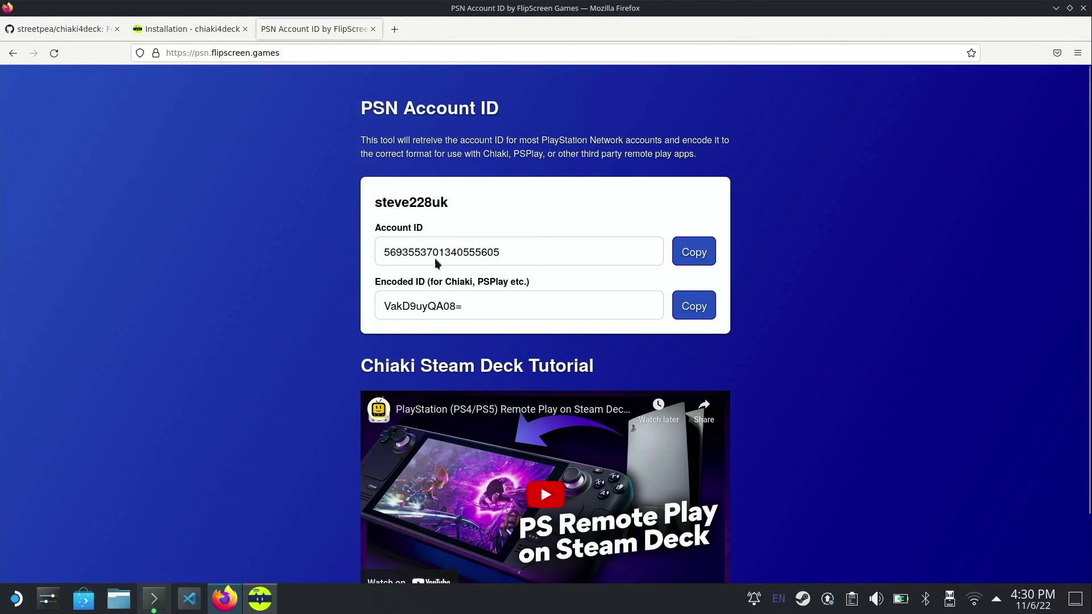
pyautogui.click(683, 310)
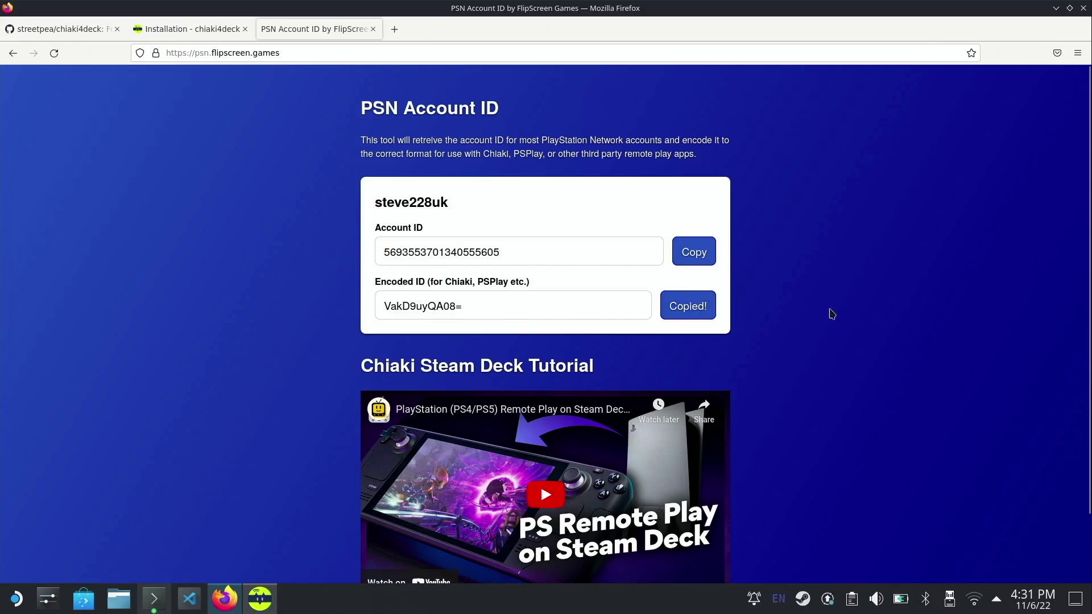
# Step: Paste the encoded PSN Account-ID into the chiaki4deck console registration form and cancel the registration
pyautogui.click(1056, 8)
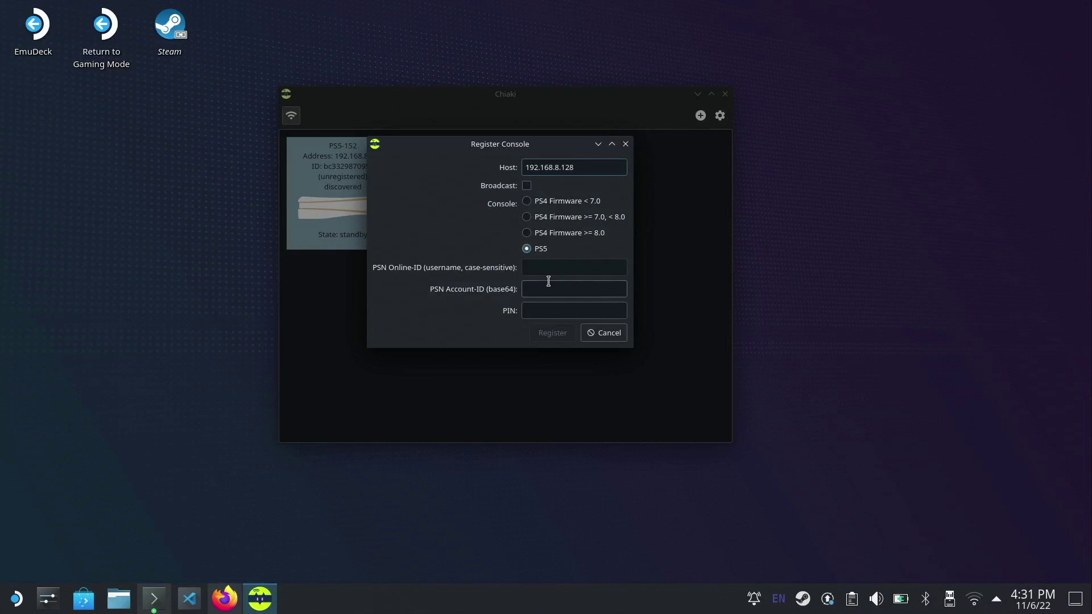
pyautogui.rightClick(550, 284)
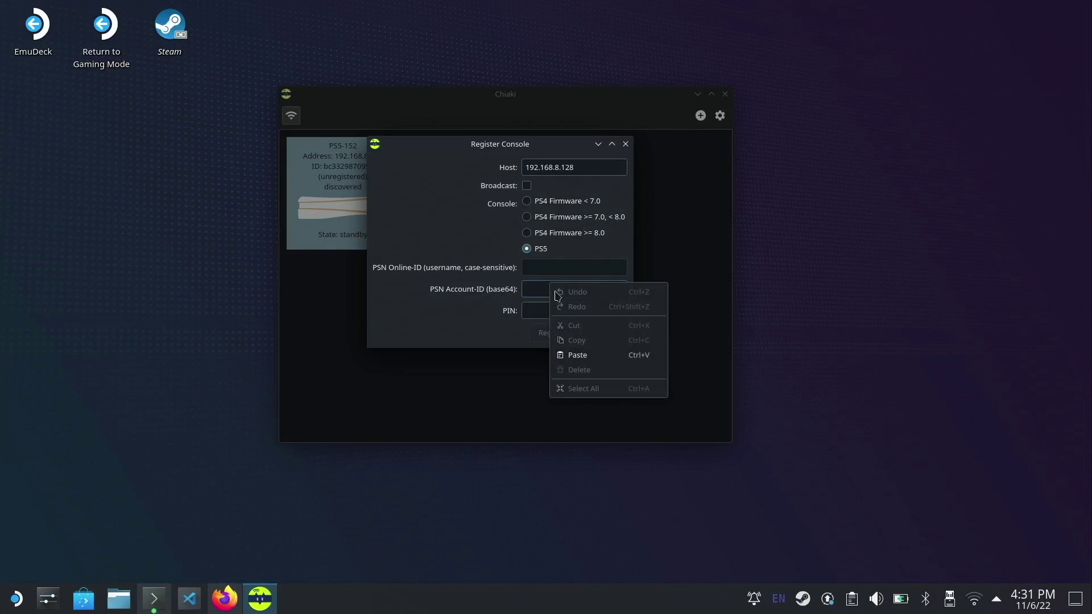
pyautogui.click(584, 354)
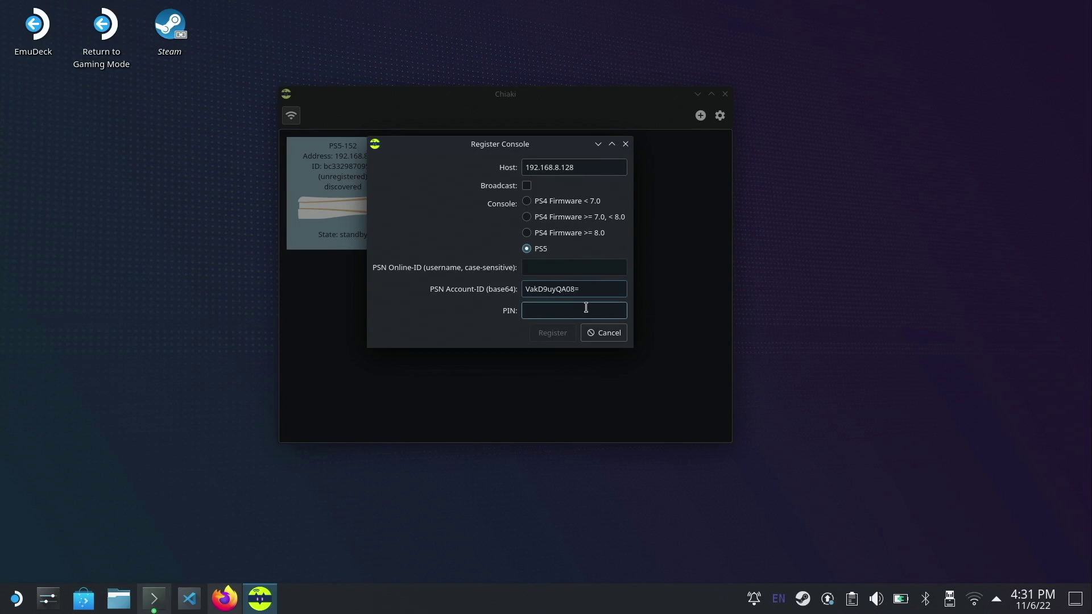
pyautogui.press('Escape')
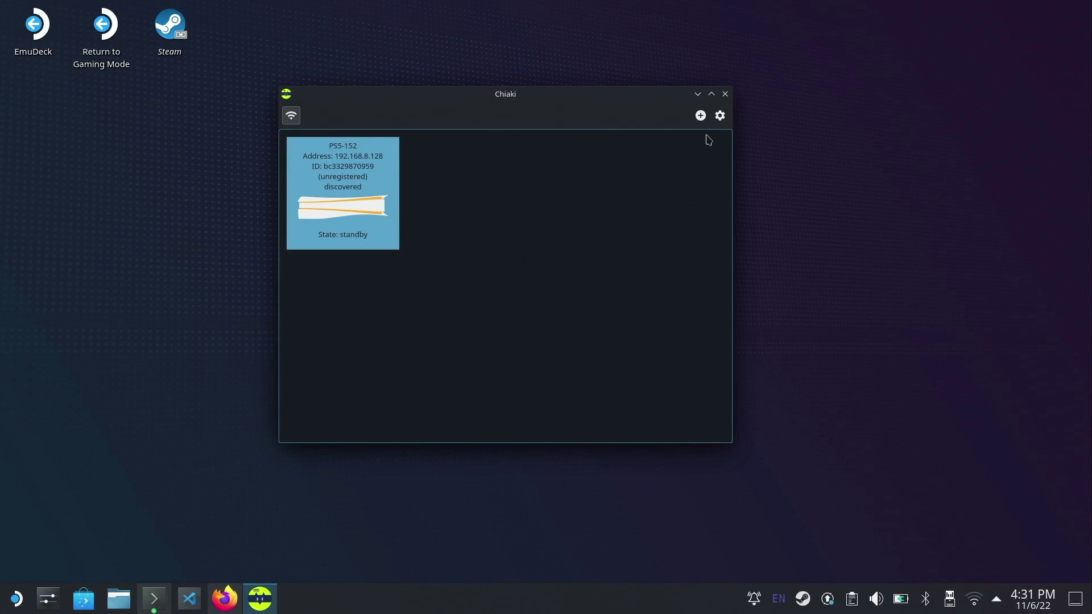
# Step: Close chiaki4deck and copy the Chiaki.conf copy command from the guide's Configuration page in Firefox
pyautogui.click(725, 94)
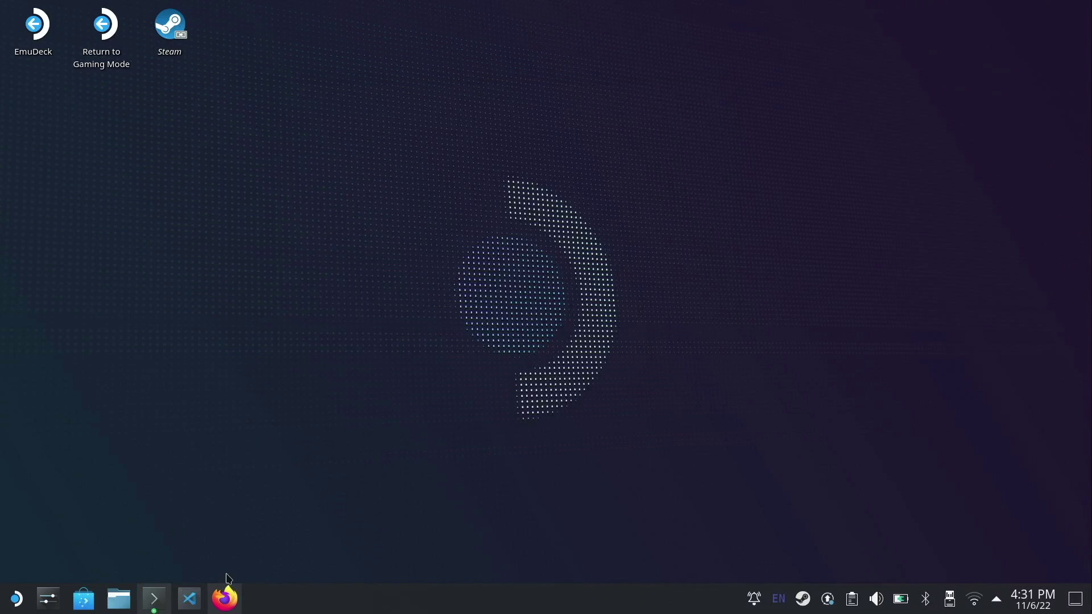
pyautogui.click(228, 599)
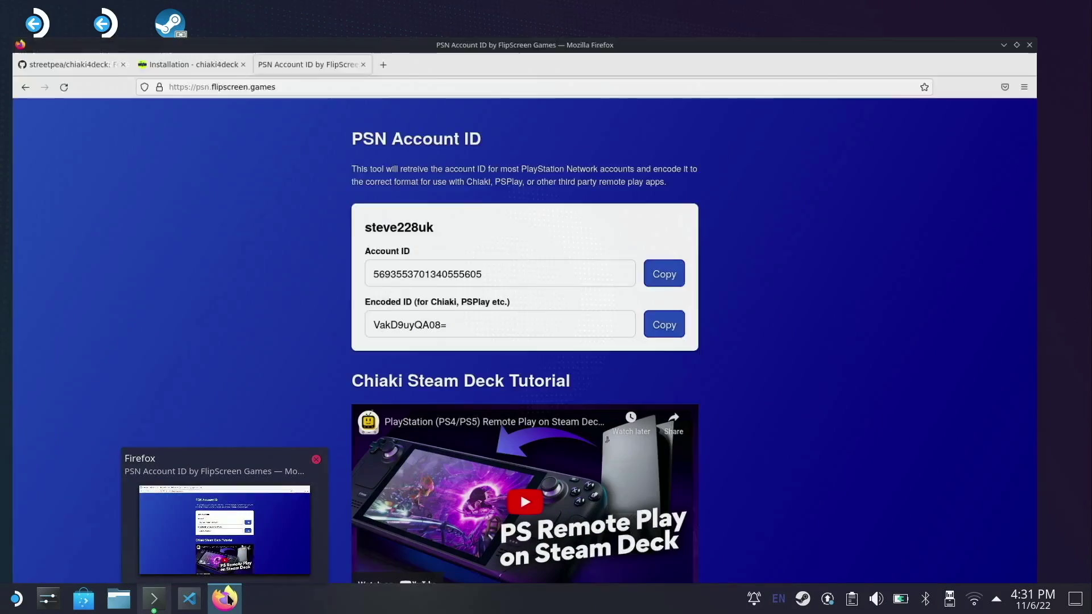
pyautogui.click(190, 29)
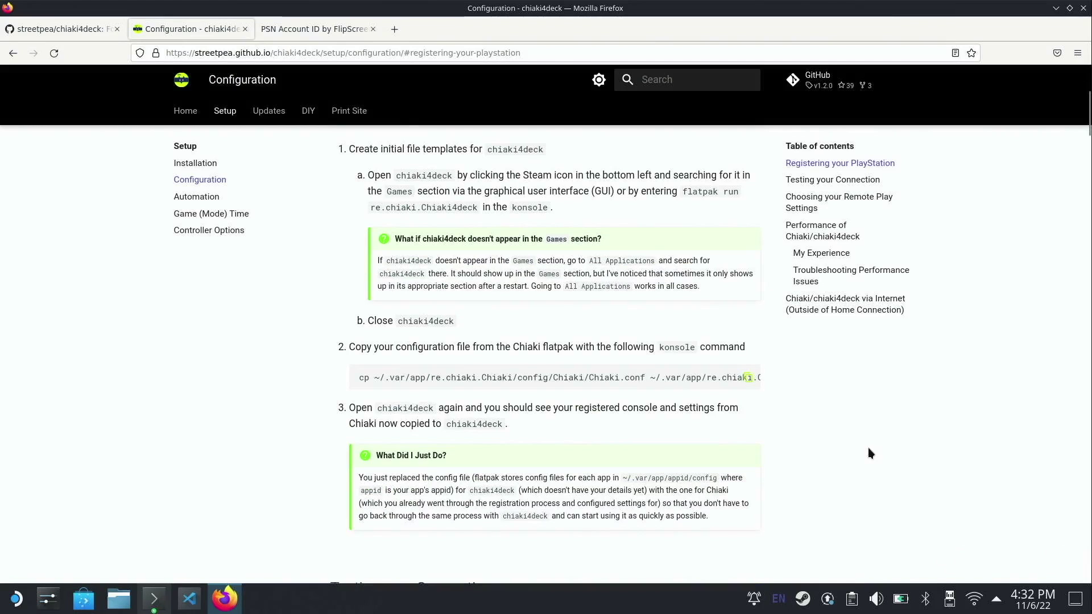
pyautogui.click(747, 377)
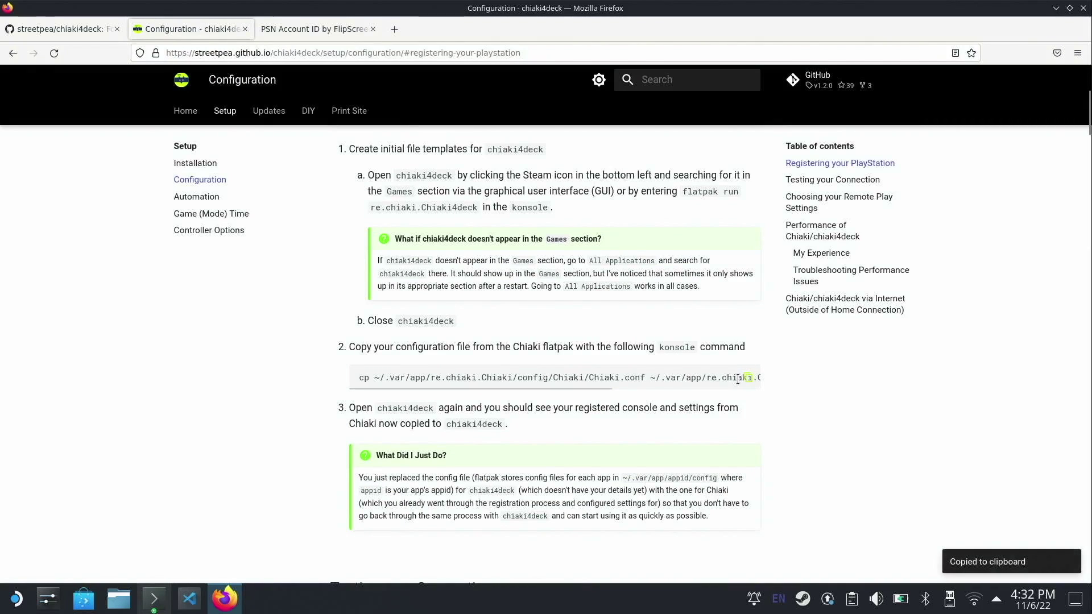
# Step: In Konsole, run the copied command: cp ~/.var/app/re.chiaki.Chiaki/config/Chiaki/Chiaki.conf ~/.var/app/re.chiaki.Chiaki4deck/config/Chiaki/Chiaki.conf, and return to the guide
pyautogui.click(156, 602)
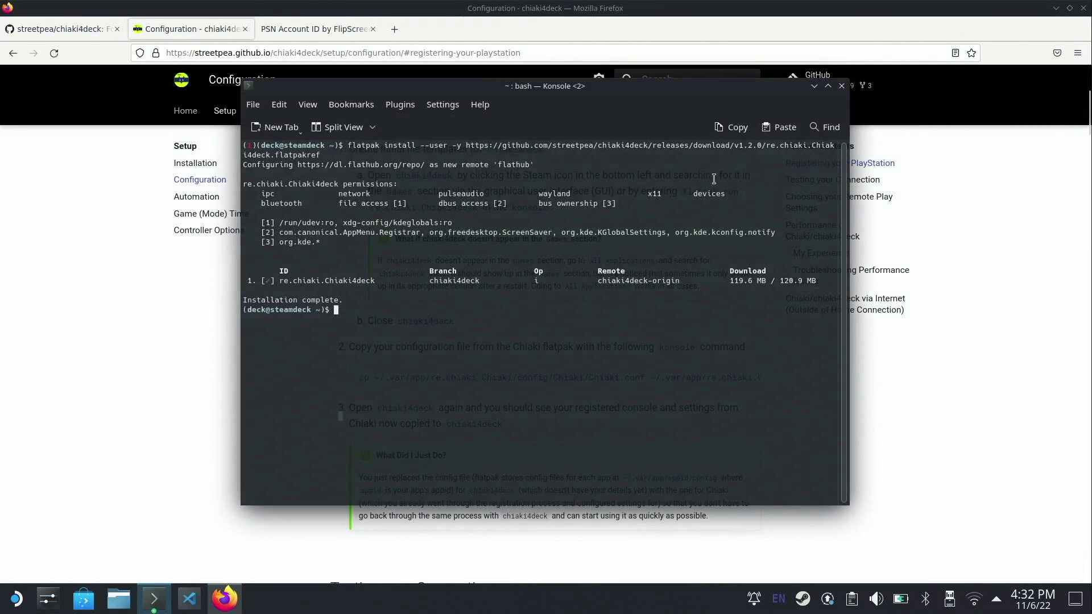
pyautogui.click(763, 133)
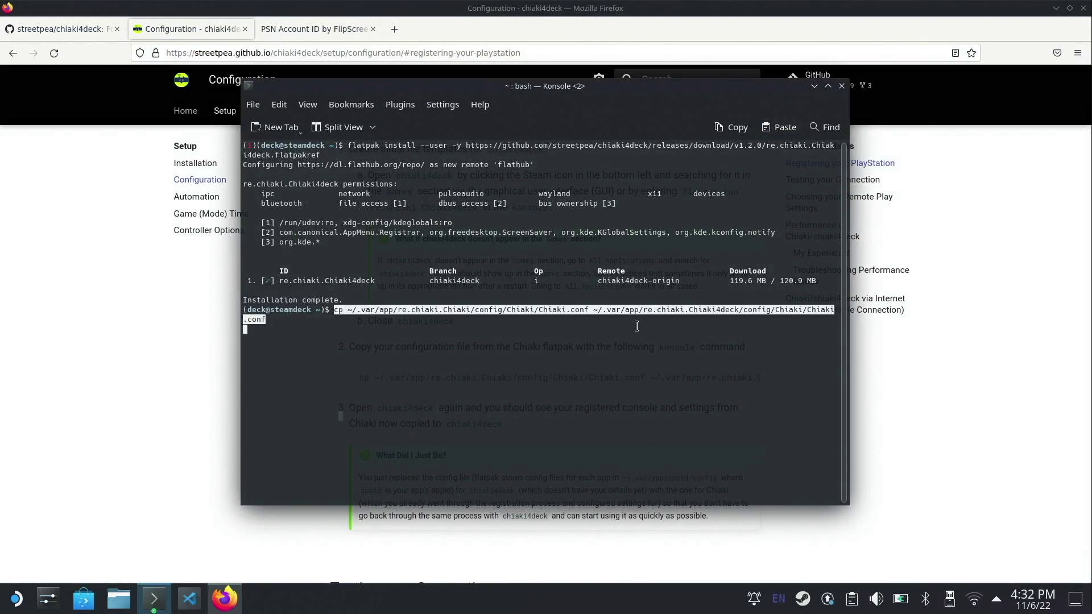
pyautogui.press('Return')
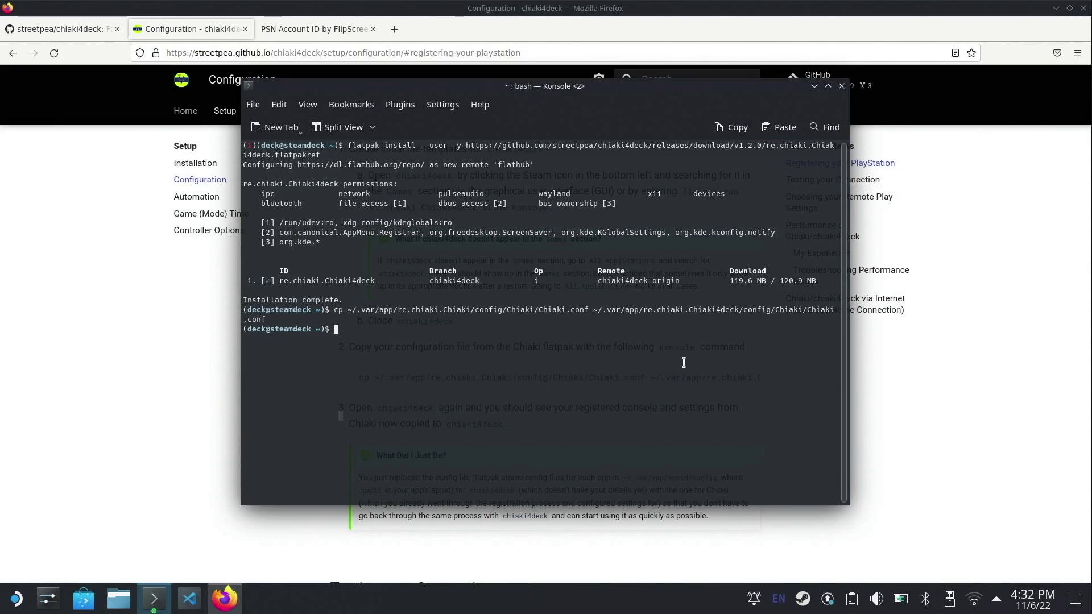
pyautogui.click(927, 403)
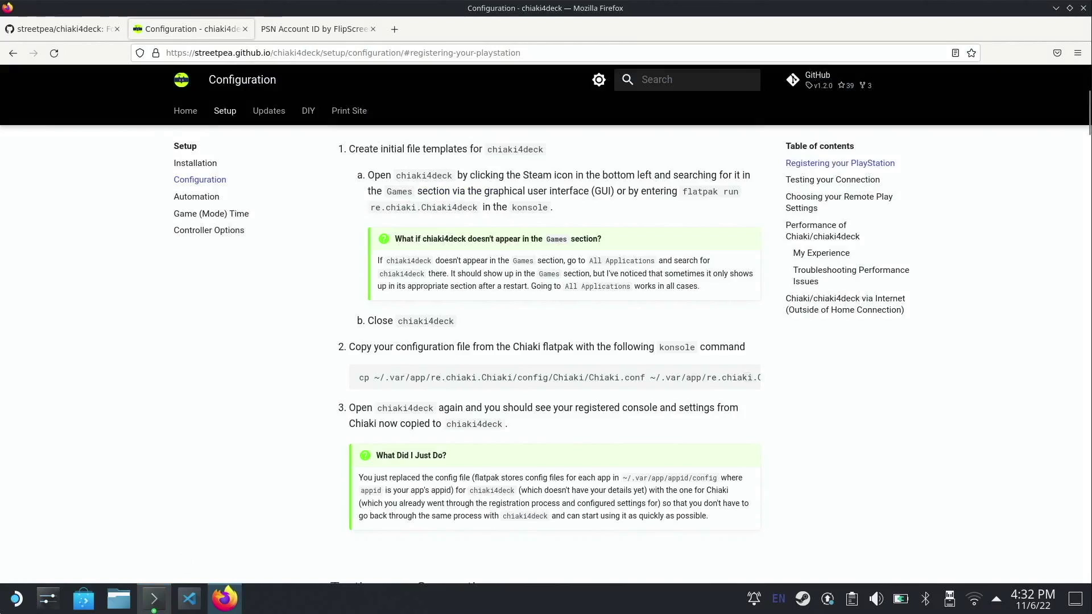
# Step: Launch chiaki4deck, check that the PS5 from the copied configuration is registered, and close the window
pyautogui.click(16, 599)
pyautogui.moveTo(62, 330)
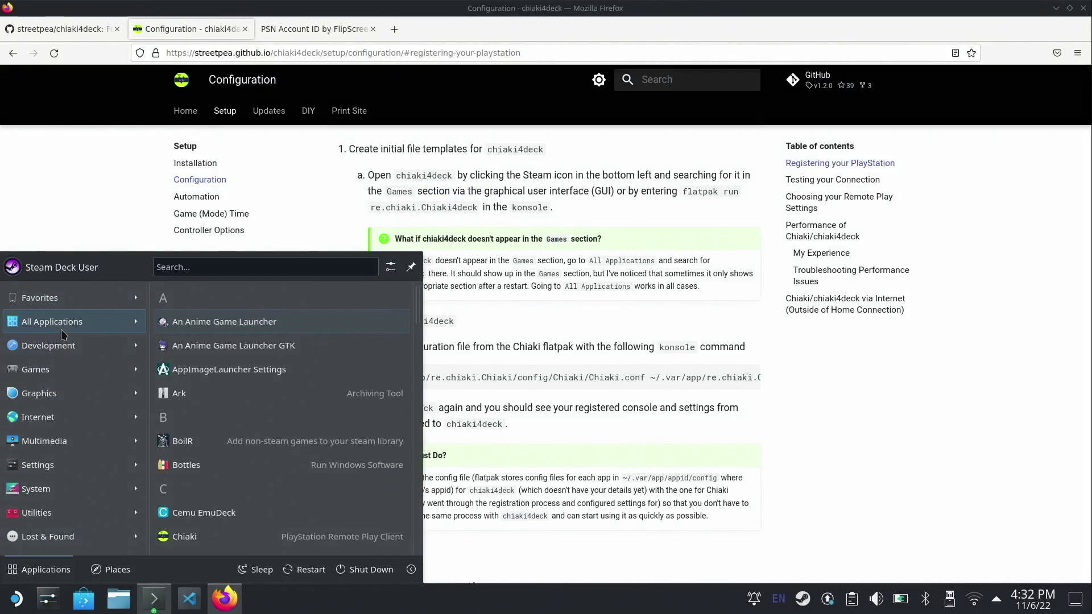
pyautogui.scroll(-2, 227, 444)
pyautogui.click(209, 490)
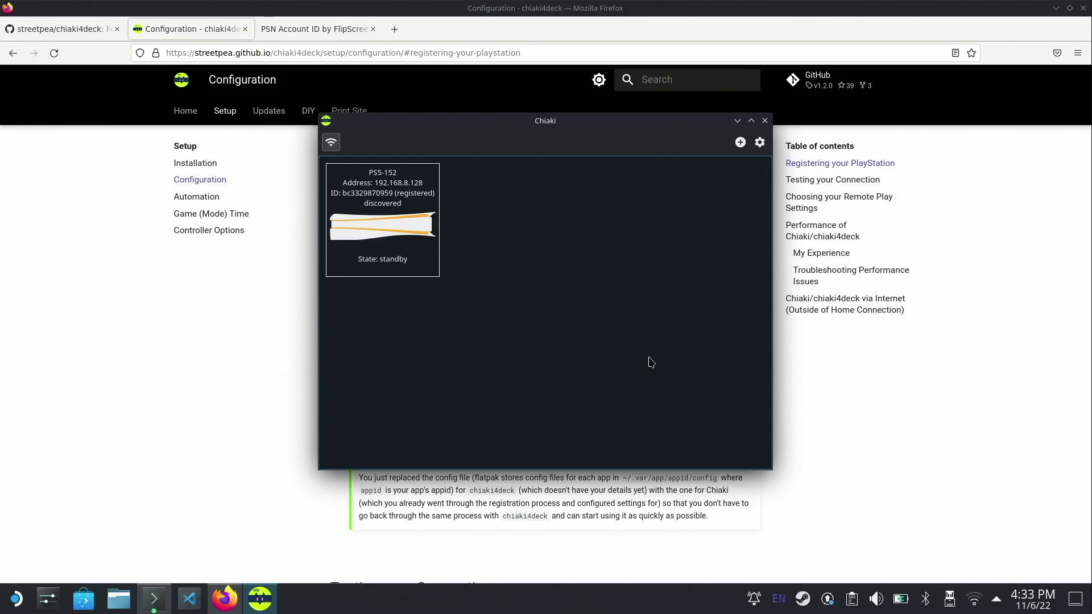
pyautogui.click(765, 121)
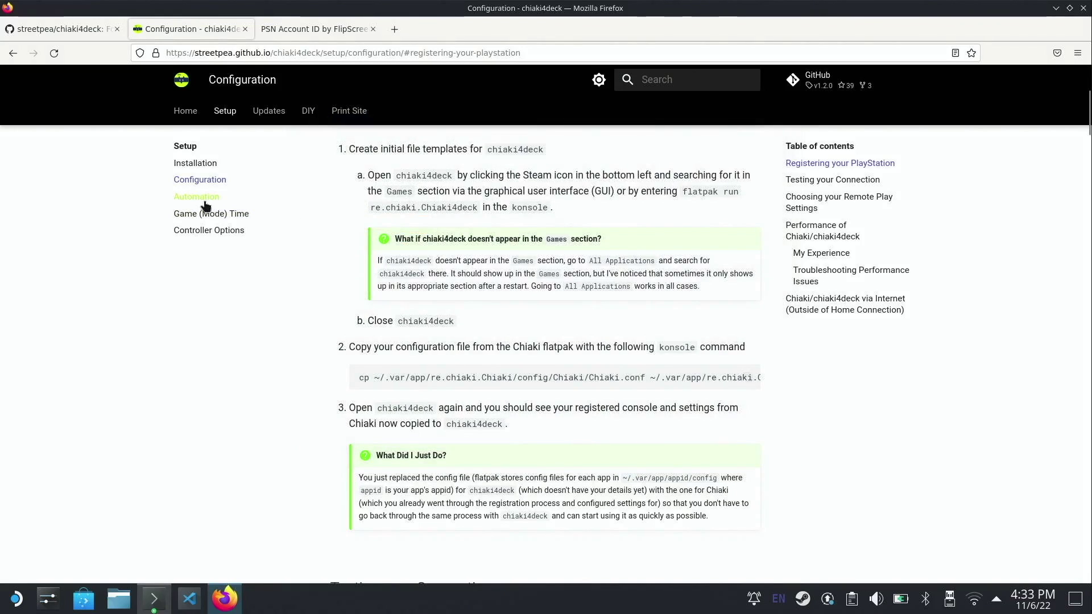
# Step: Open the guide's Automation page and copy the gen-launcher script command from the Automated Instructions
pyautogui.click(198, 198)
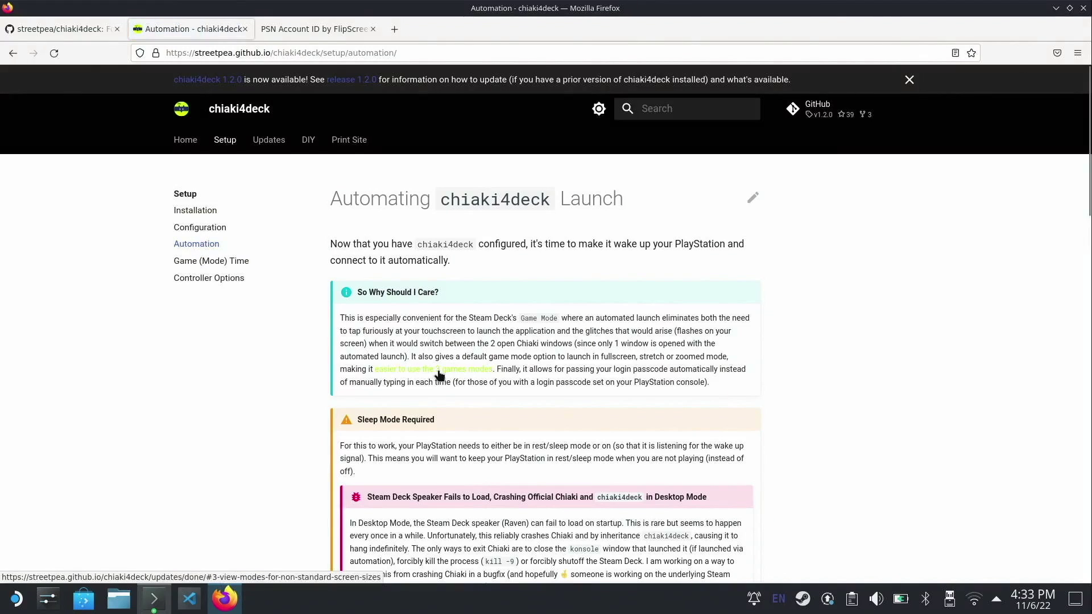
pyautogui.scroll(-3, 439, 371)
pyautogui.scroll(-7, 438, 372)
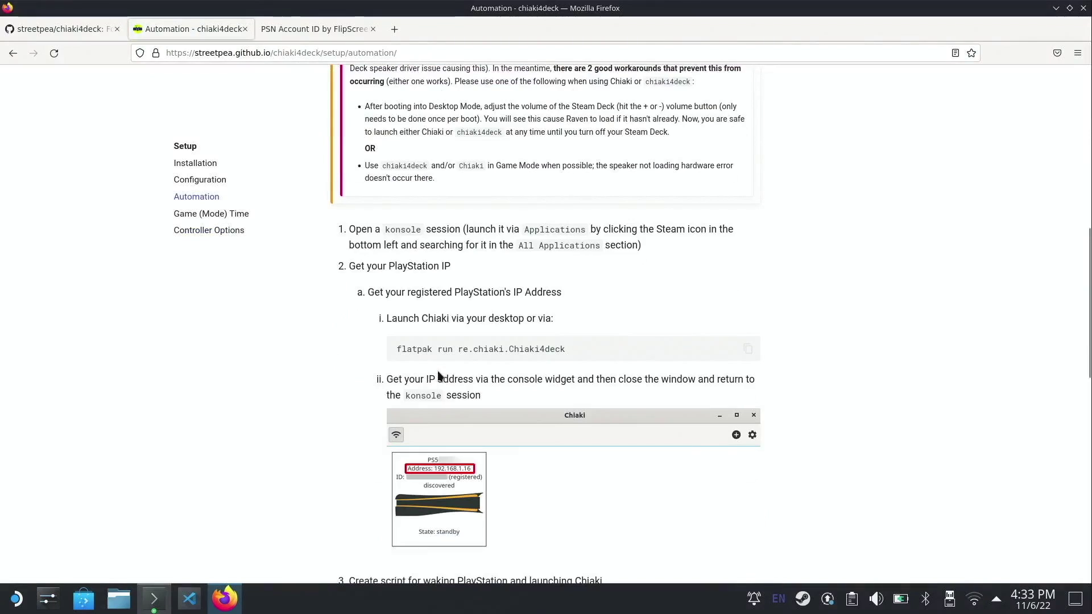
pyautogui.scroll(-3, 501, 341)
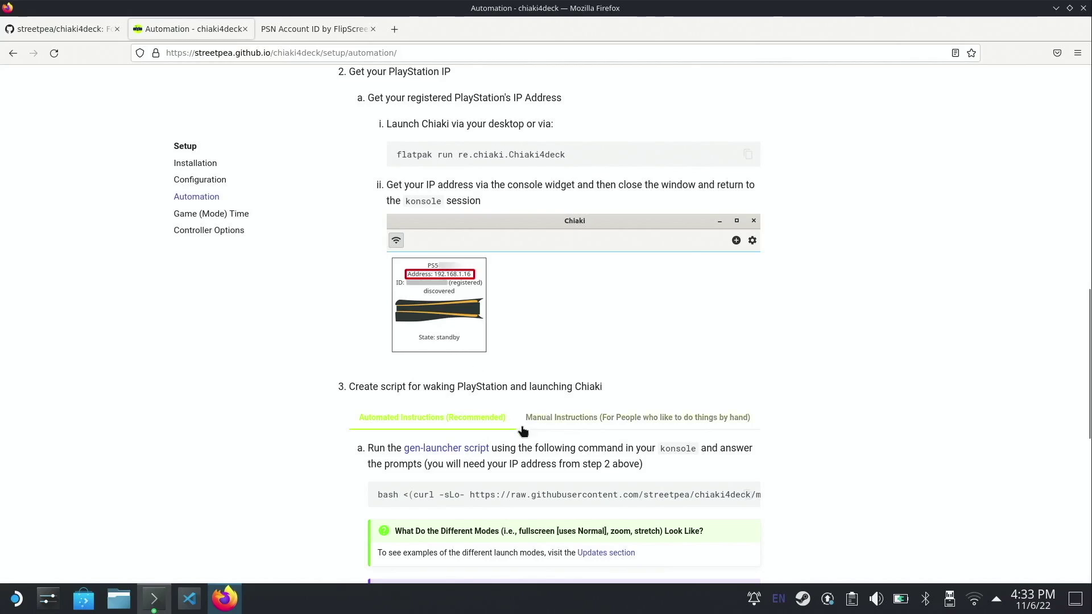
pyautogui.scroll(-2, 517, 420)
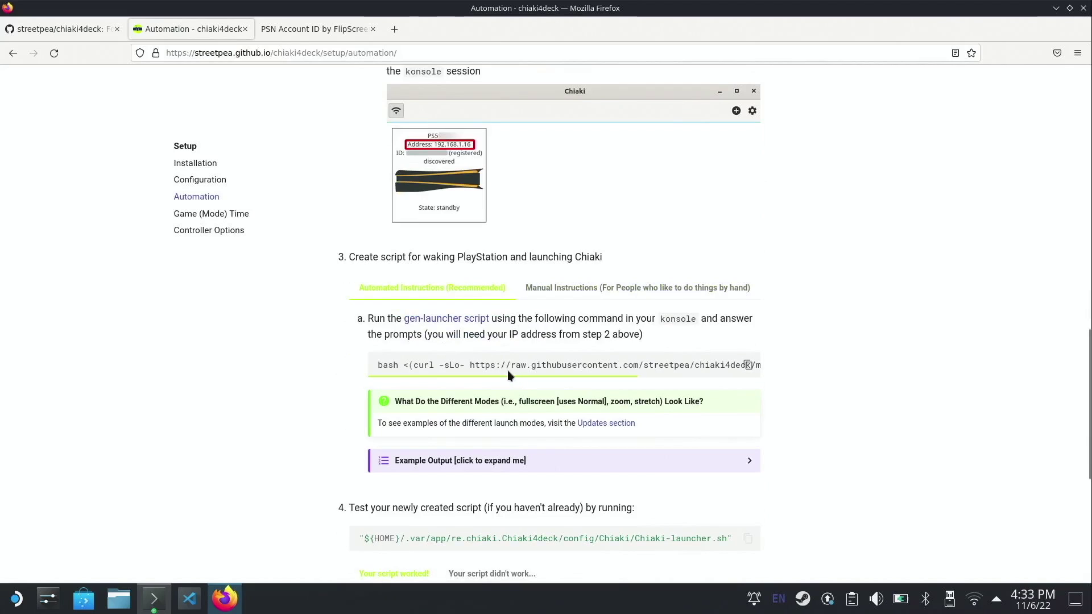
pyautogui.click(747, 365)
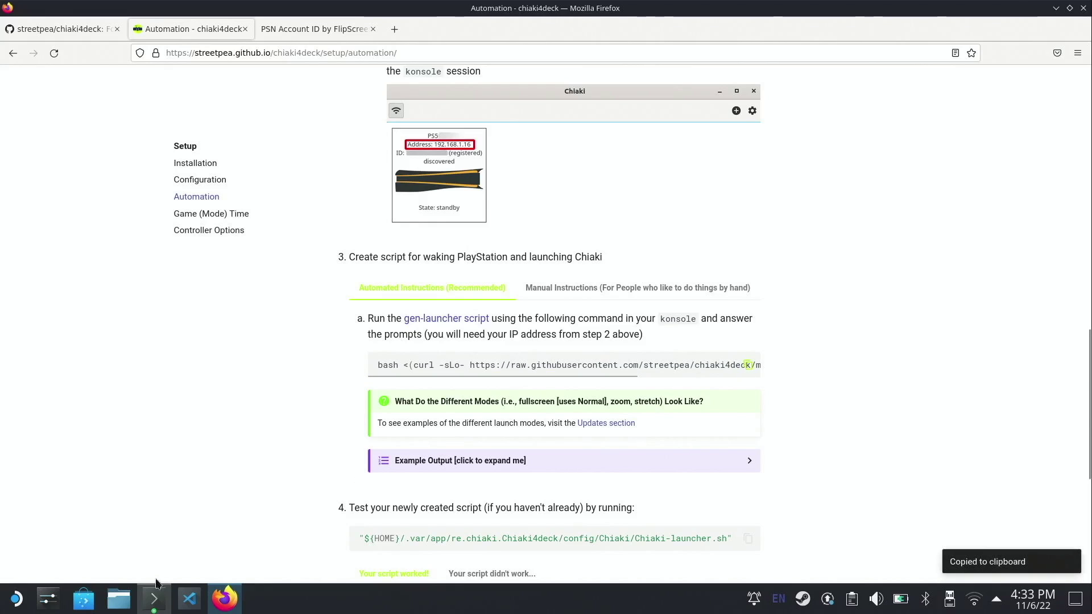
# Step: In Konsole, run the copied gen-launcher.sh command and choose option 2, PlayStation 5, as the console
pyautogui.click(151, 599)
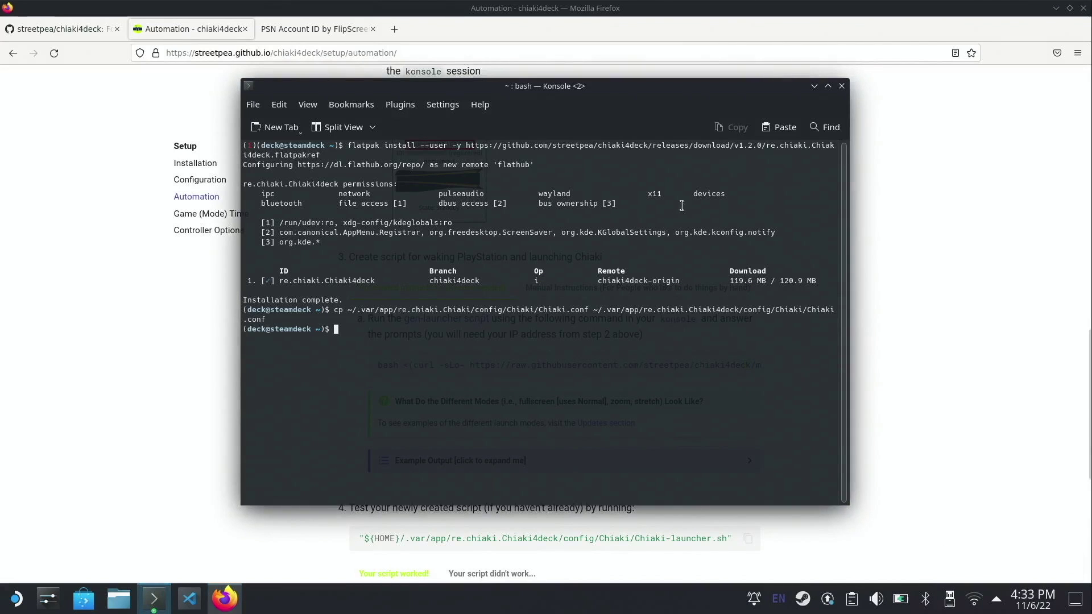
pyautogui.click(781, 134)
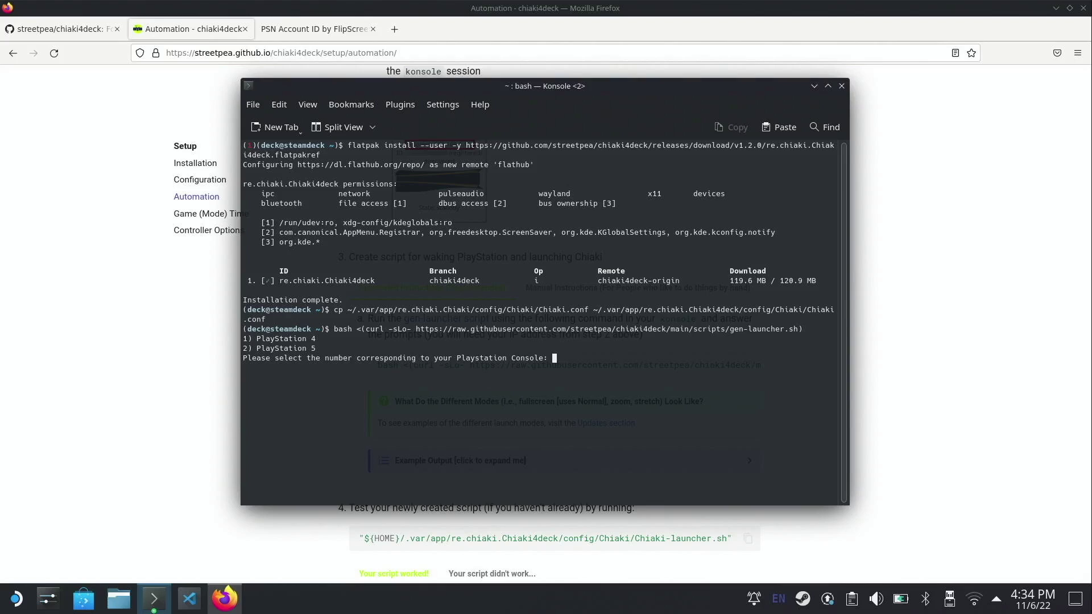
pyautogui.write('2')
pyautogui.press('Return')
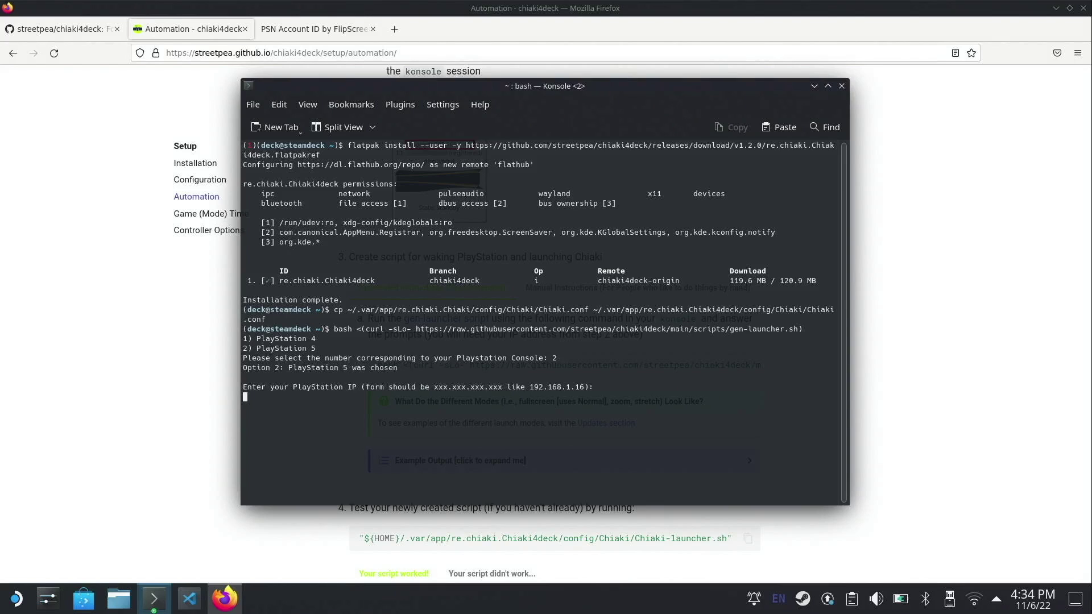
# Step: Look up the PS5's IP address in chiaki4deck and enter 192.168.8.128 at the script's prompt in Konsole
pyautogui.click(16, 598)
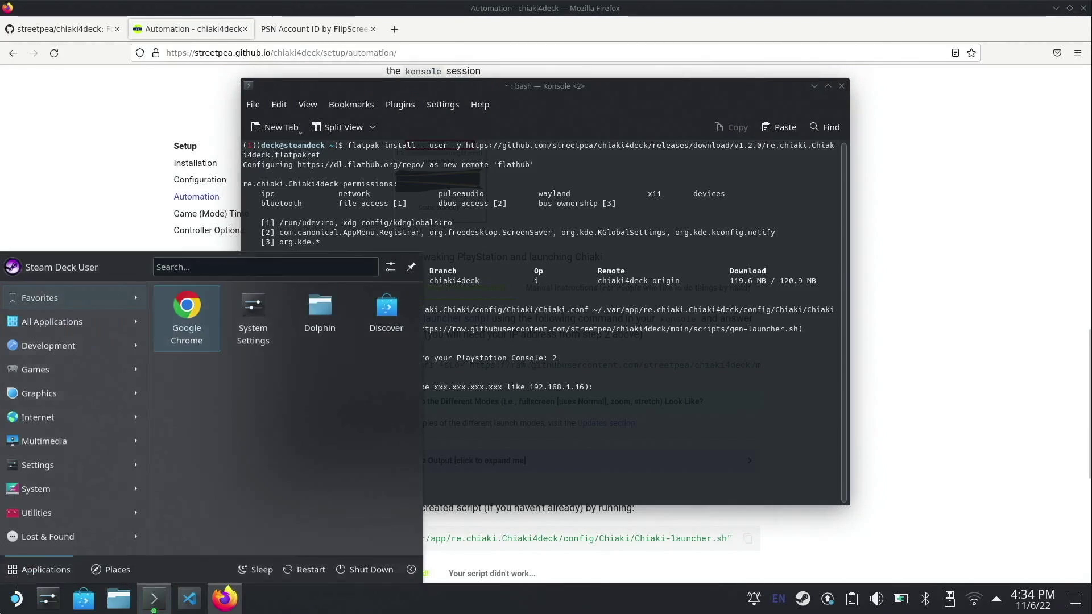
pyautogui.click(78, 327)
pyautogui.scroll(-2, 227, 341)
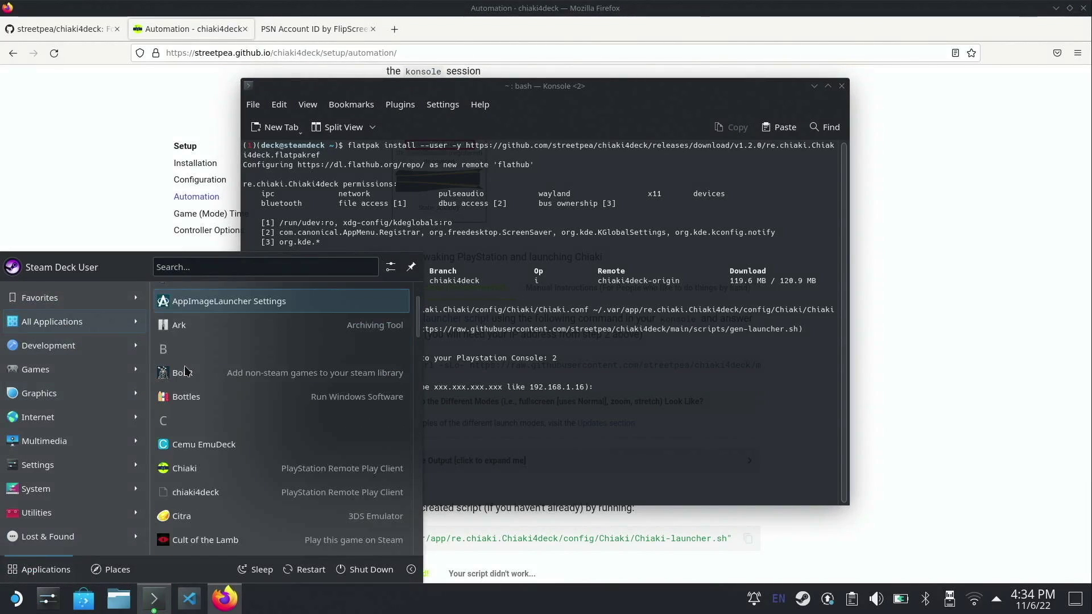
pyautogui.click(205, 488)
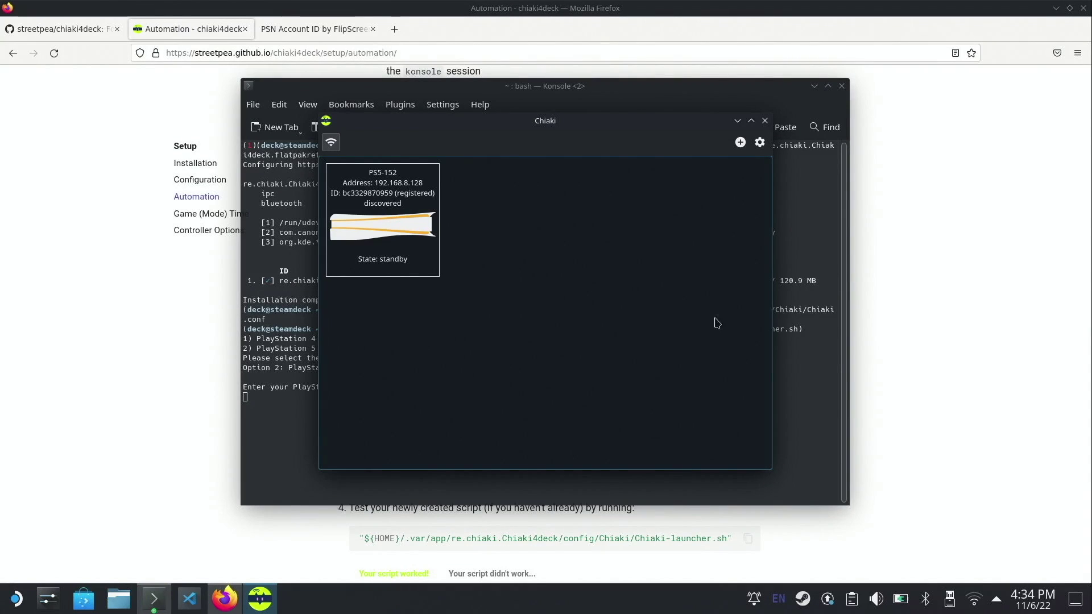
pyautogui.click(813, 434)
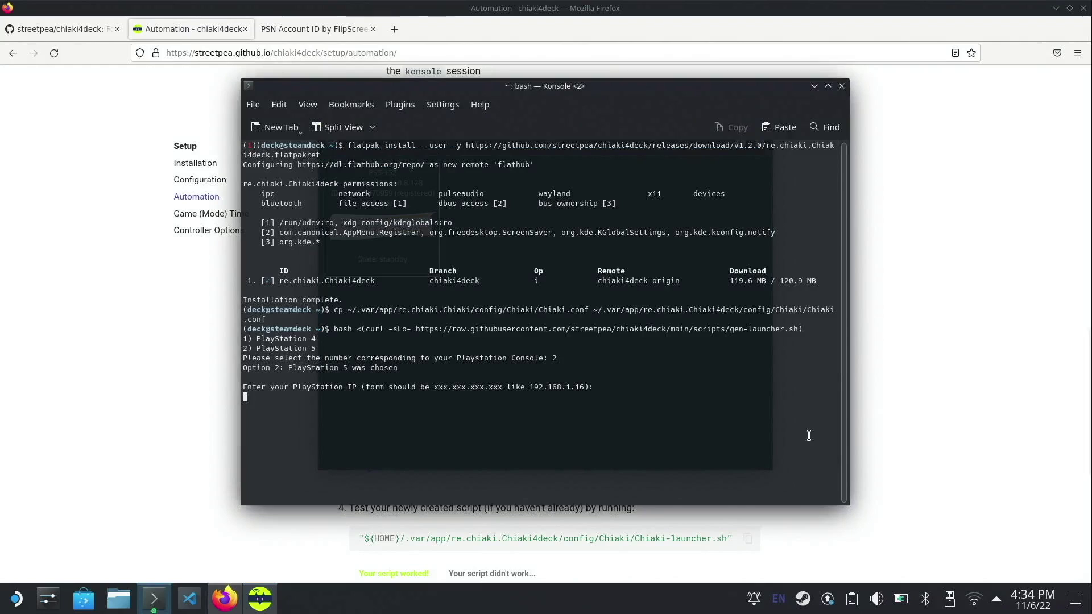
pyautogui.write('192.168.8.128')
pyautogui.press('Return')
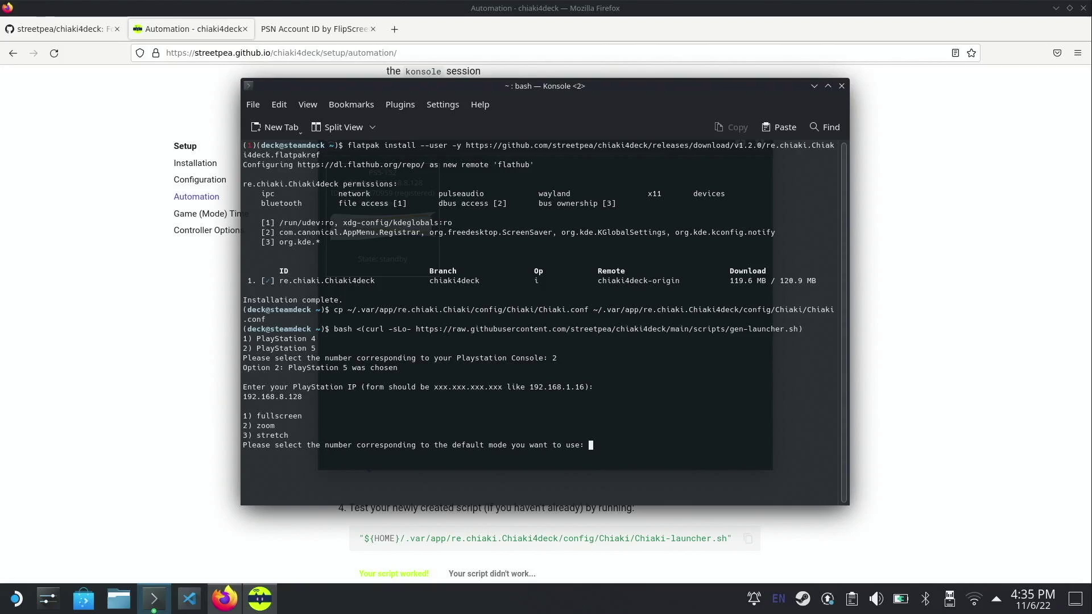
# Step: Choose option 3, stretch, as the default launch mode and answer n to having a PlayStation login passcode
pyautogui.write('3')
pyautogui.press('Return')
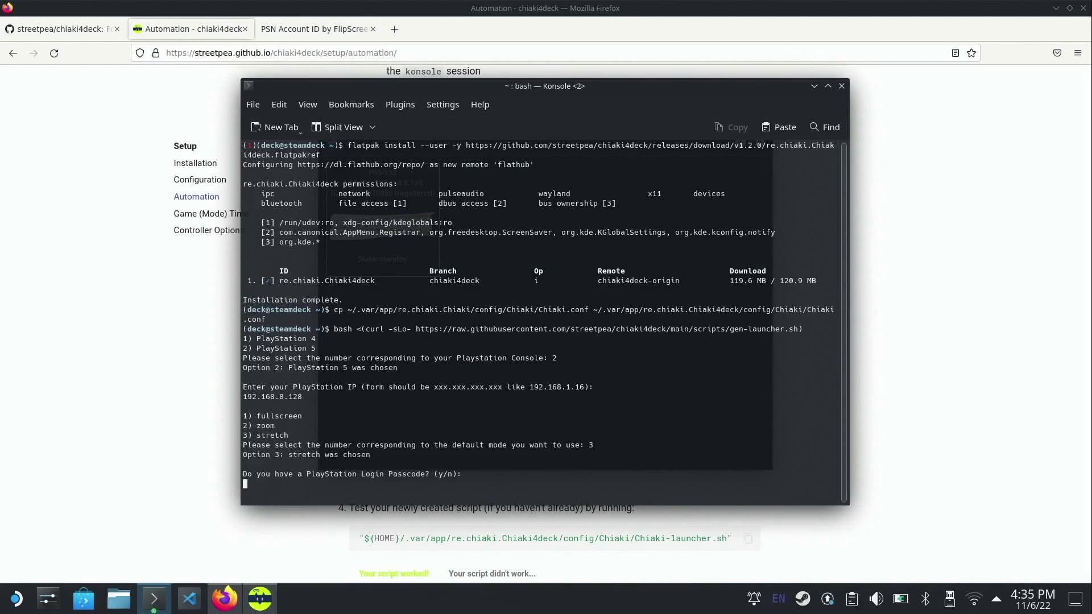
pyautogui.write('n')
pyautogui.press('Return')
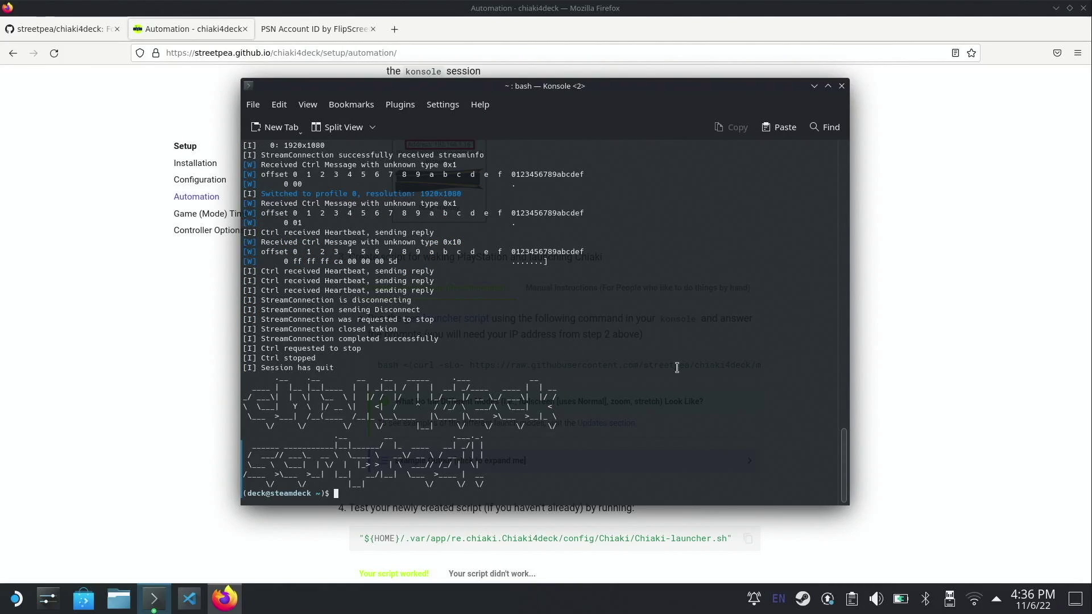
# Step: Minimize the Firefox and Konsole windows and launch Steam from the desktop
pyautogui.click(930, 371)
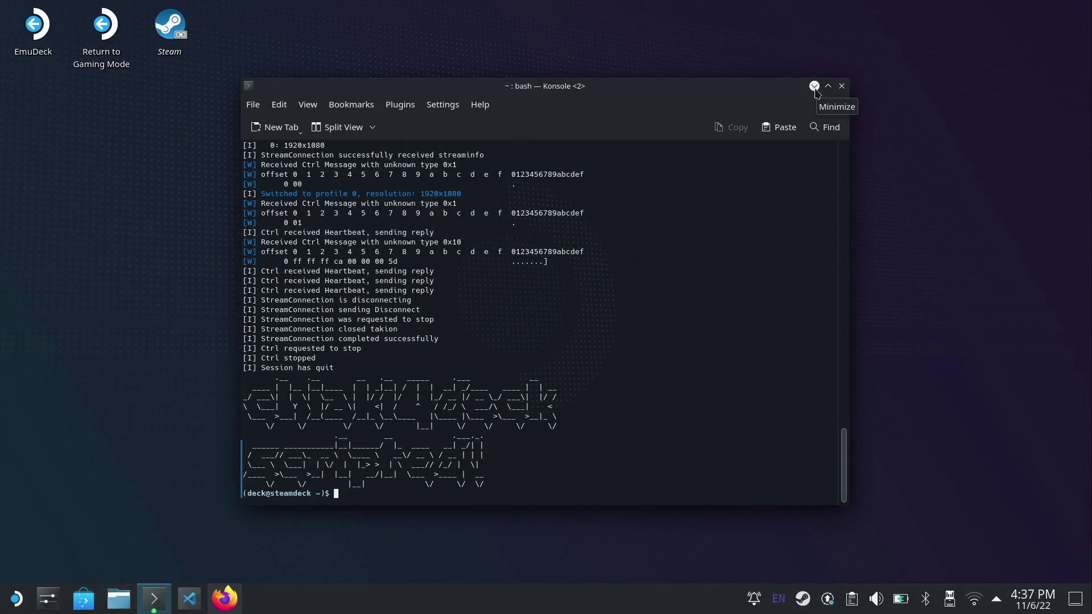
pyautogui.click(815, 87)
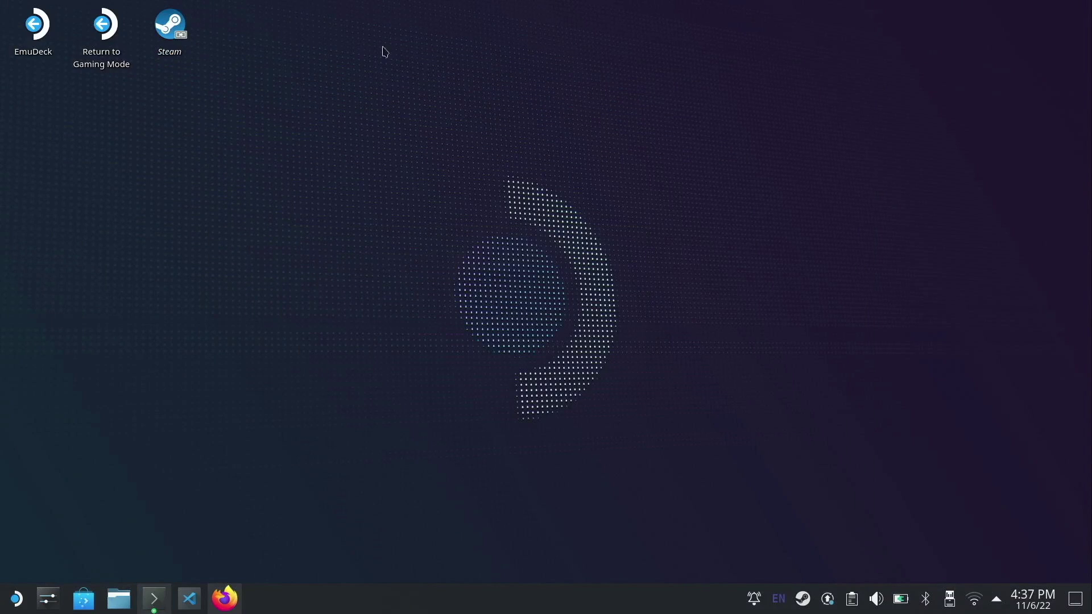
pyautogui.doubleClick(154, 31)
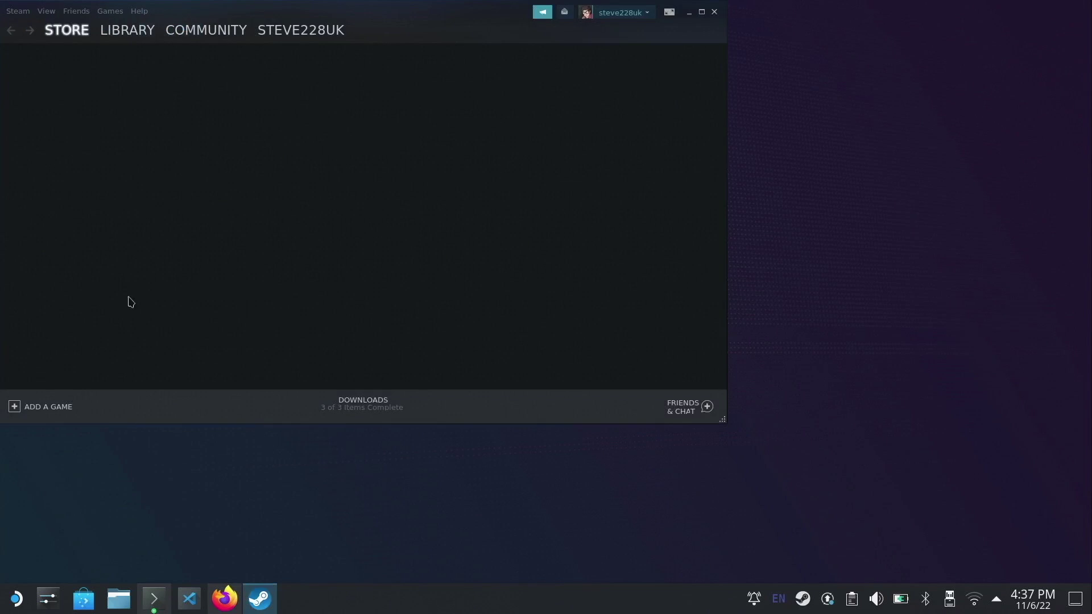
# Step: Start adding a non-Steam game in Steam and browse to /home/deck/.var/app/re.chiaki.Chiaki4deck/config/Chiaki/
pyautogui.click(35, 409)
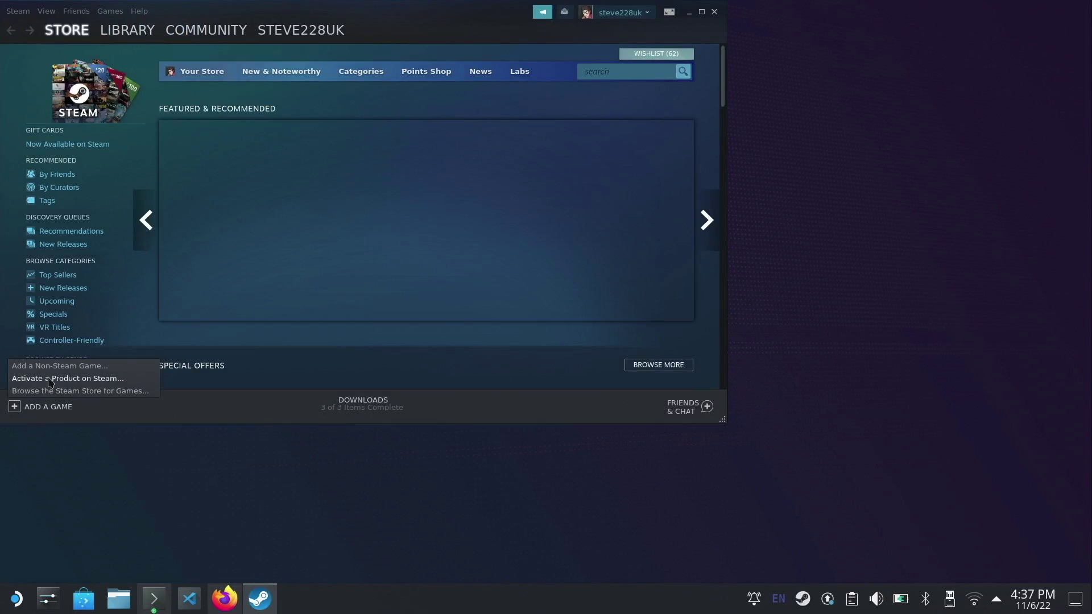
pyautogui.click(50, 367)
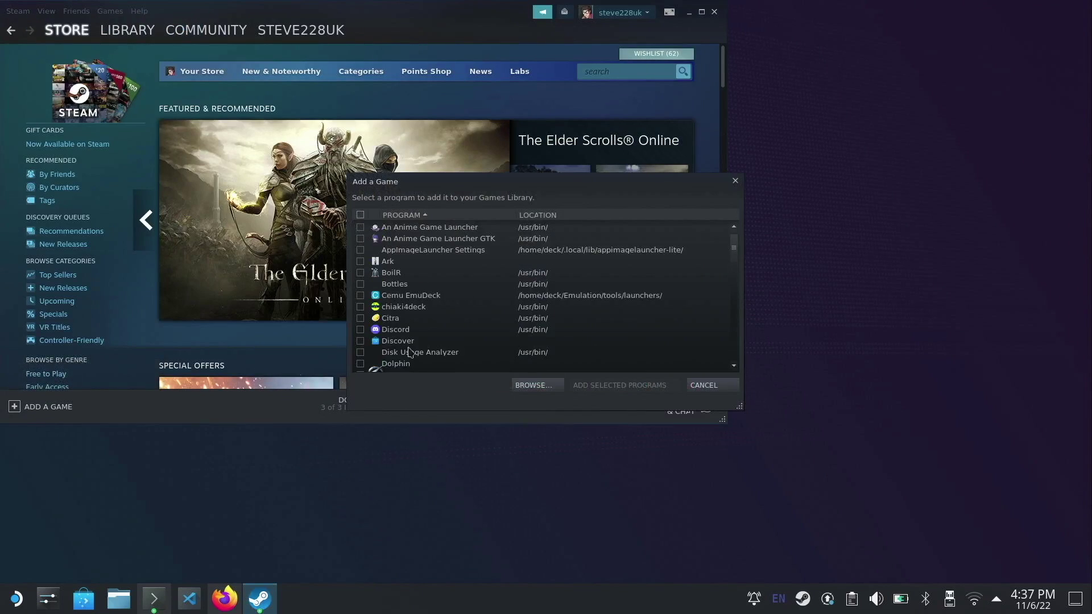
pyautogui.click(548, 386)
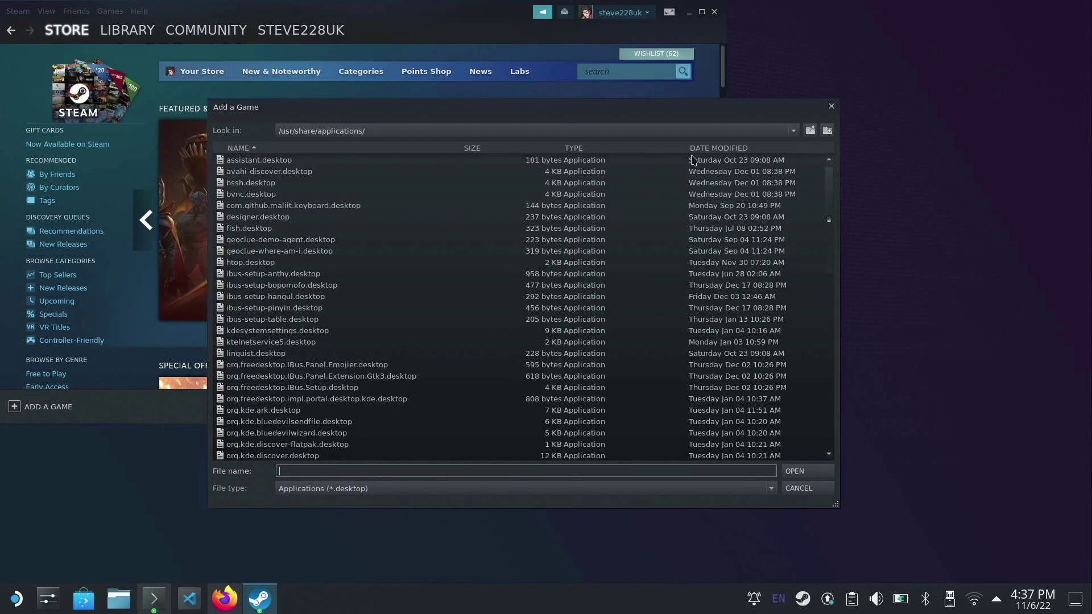
pyautogui.click(540, 132)
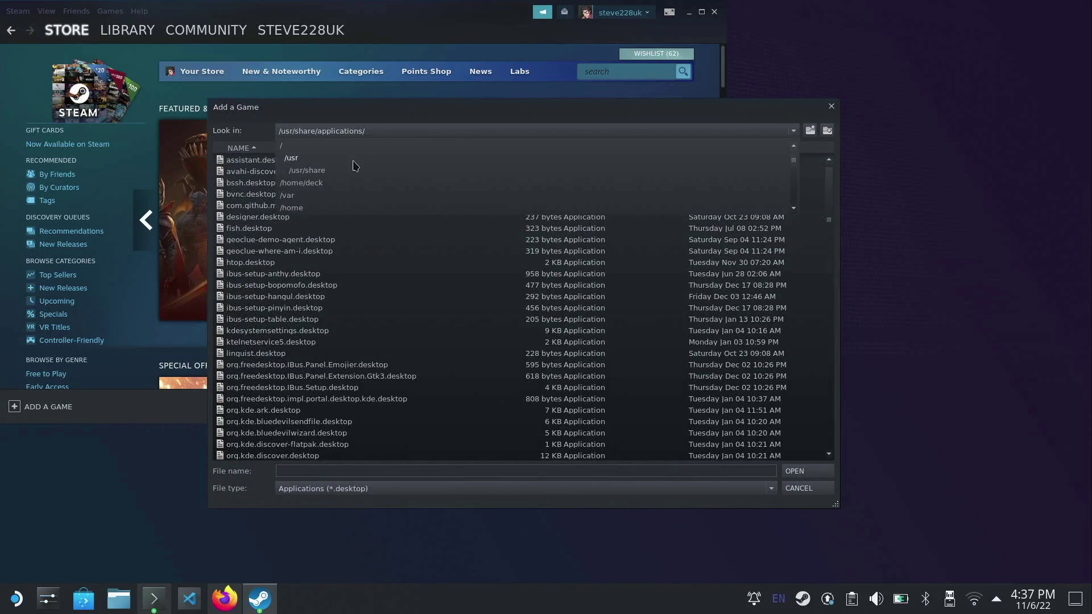
pyautogui.click(315, 183)
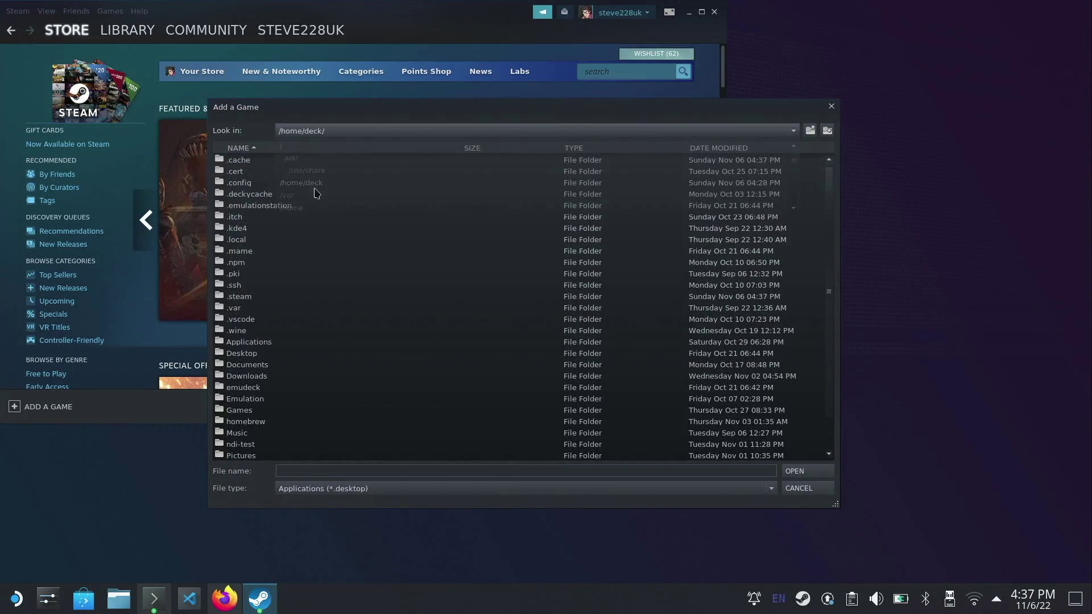
pyautogui.doubleClick(235, 308)
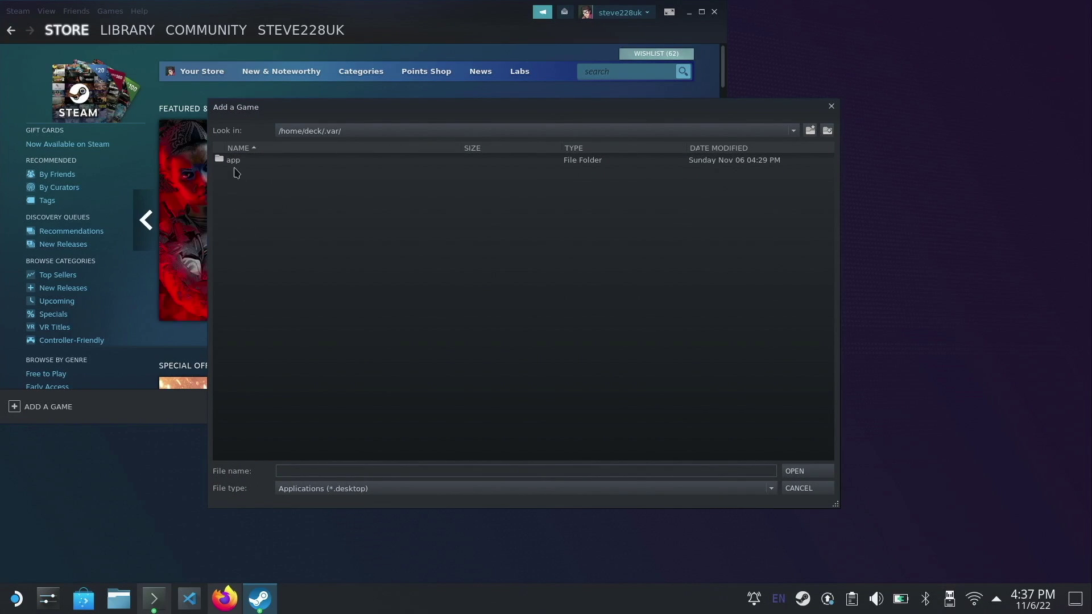
pyautogui.doubleClick(235, 164)
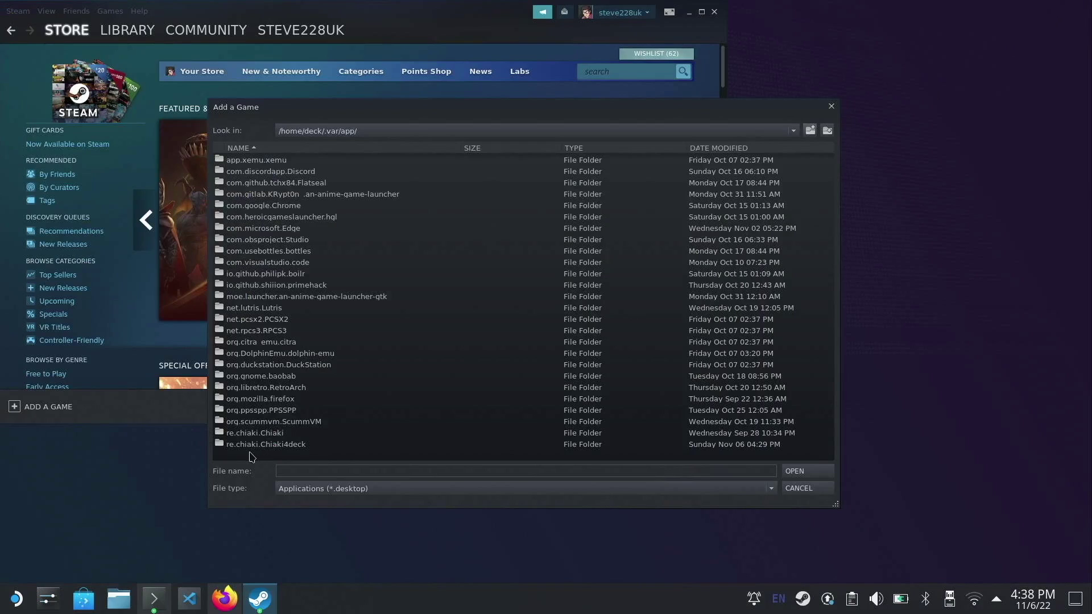
pyautogui.doubleClick(290, 446)
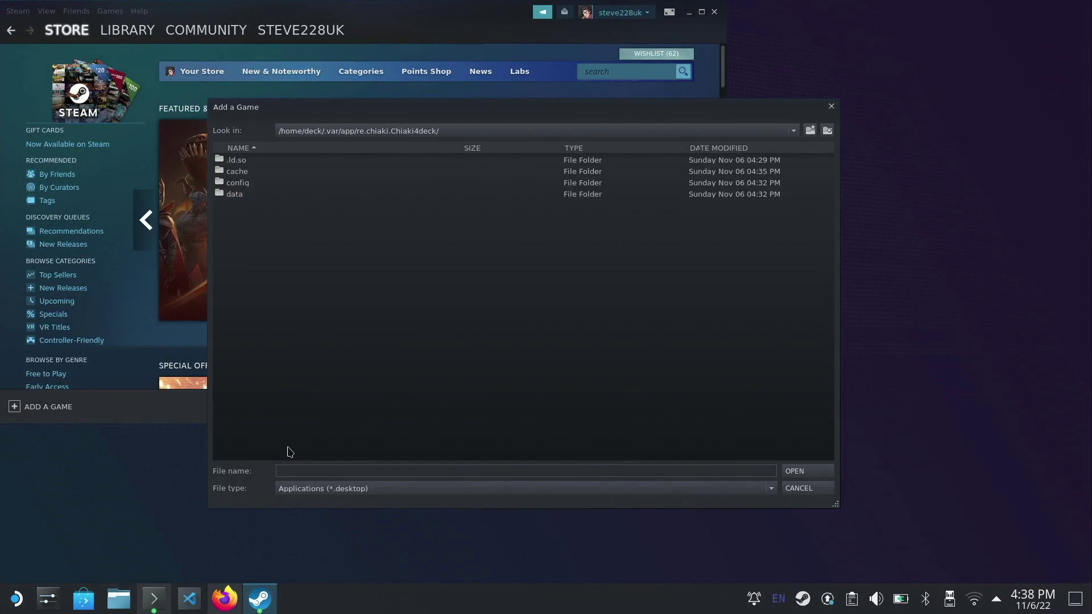
pyautogui.click(232, 185)
pyautogui.doubleClick(232, 185)
pyautogui.doubleClick(242, 162)
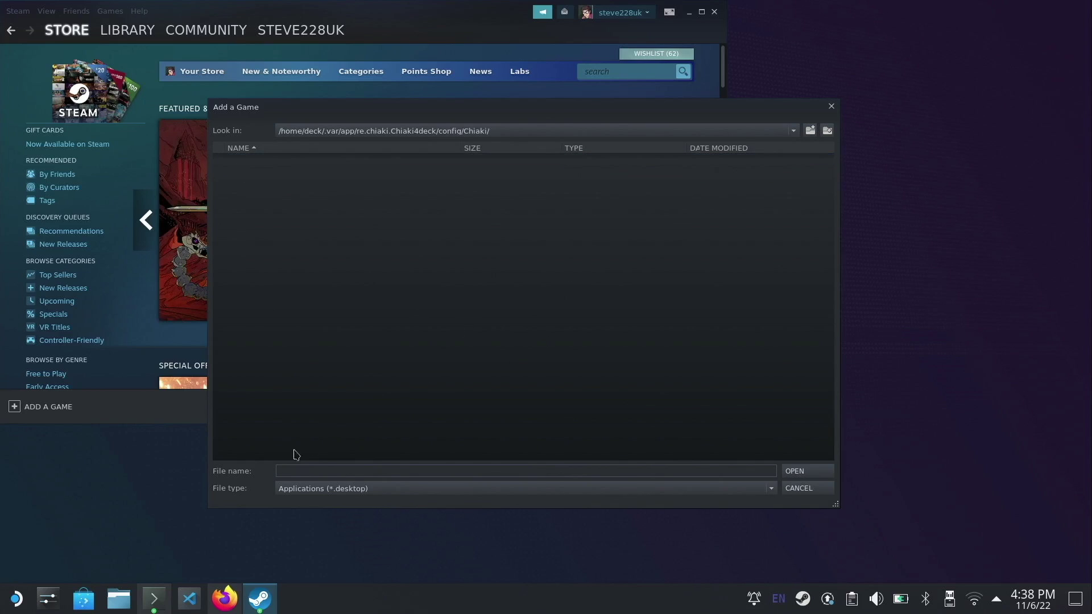
# Step: Show all file types in the folder, select Chiaki-launcher.sh, and add it to the Steam library
pyautogui.click(309, 489)
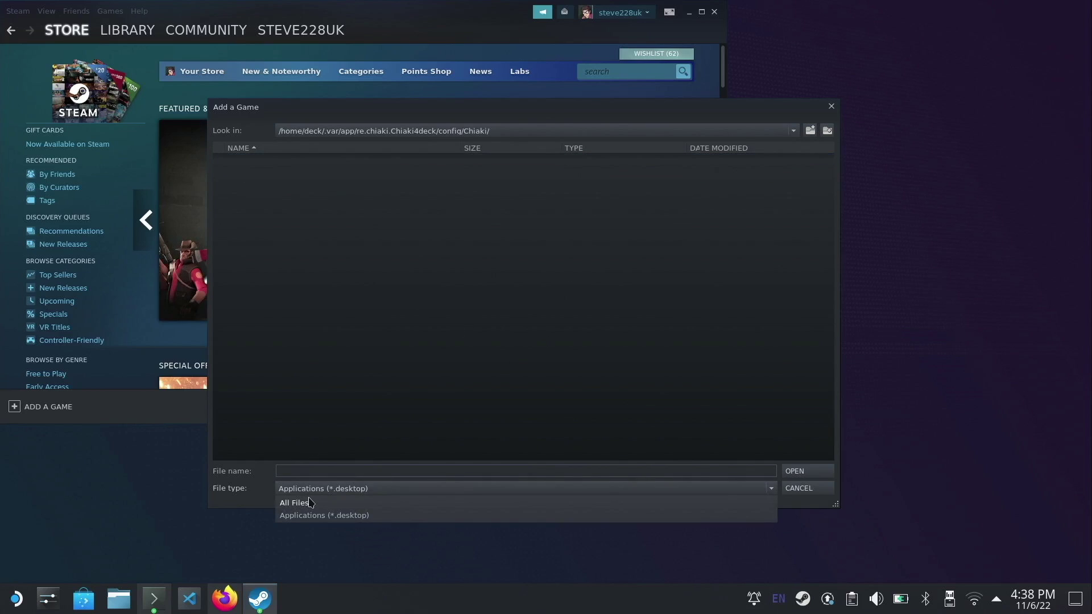
pyautogui.click(310, 502)
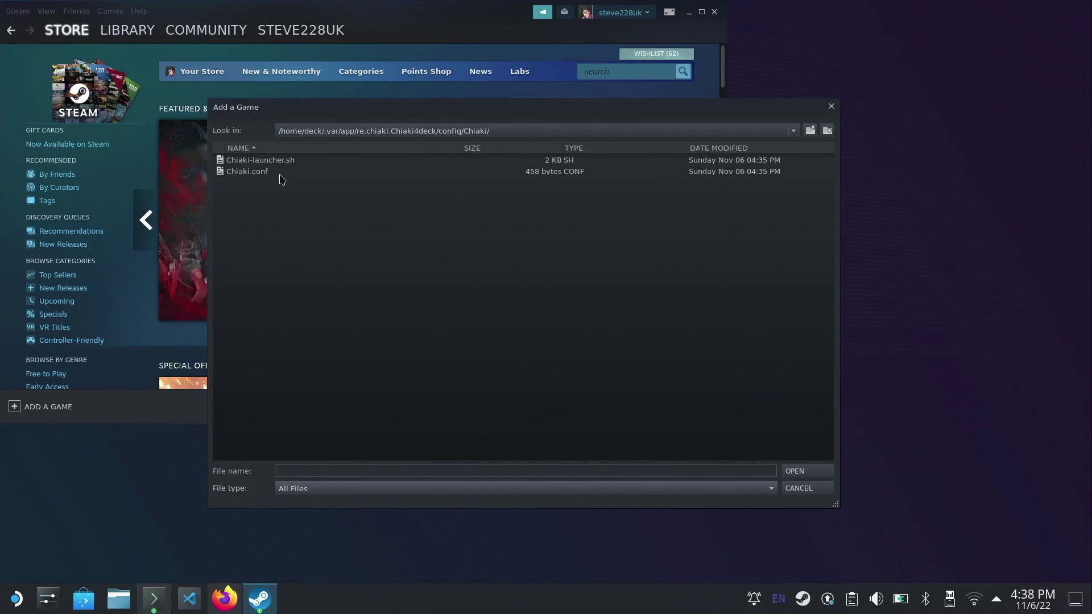
pyautogui.click(278, 163)
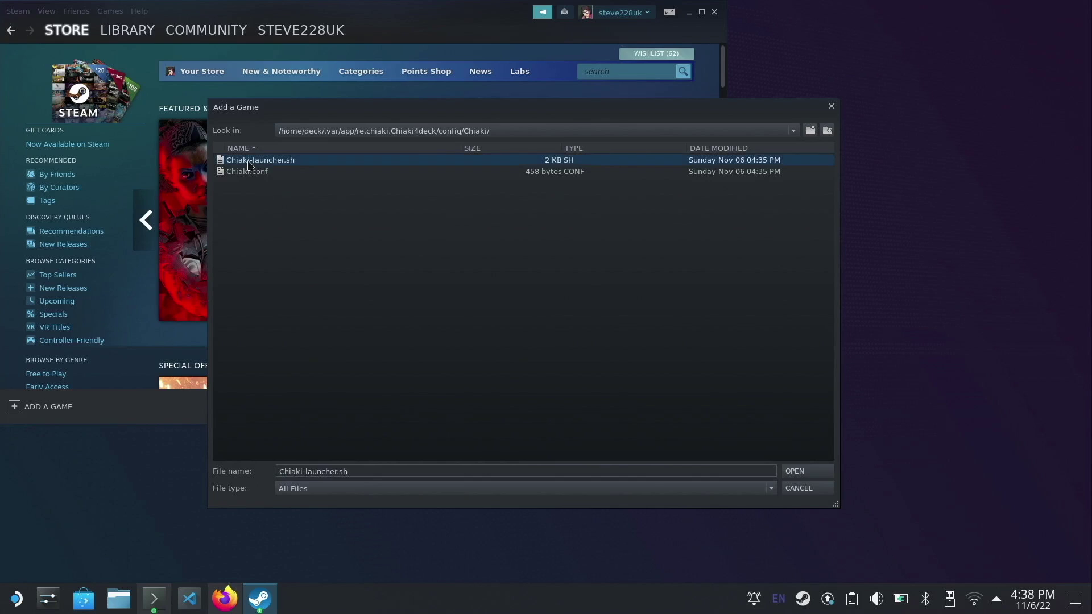
pyautogui.click(791, 473)
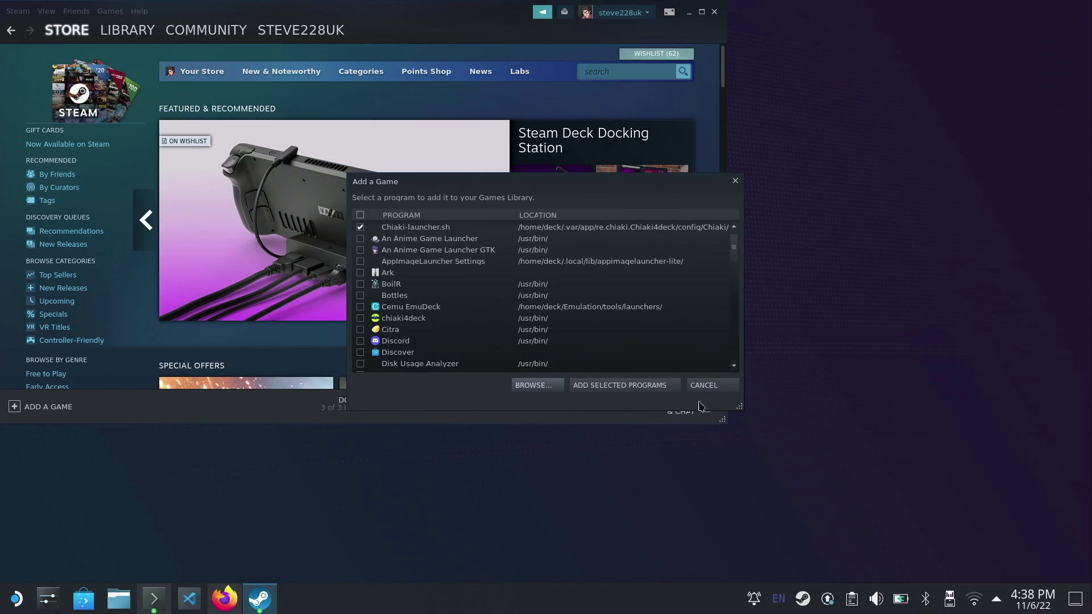
pyautogui.click(586, 384)
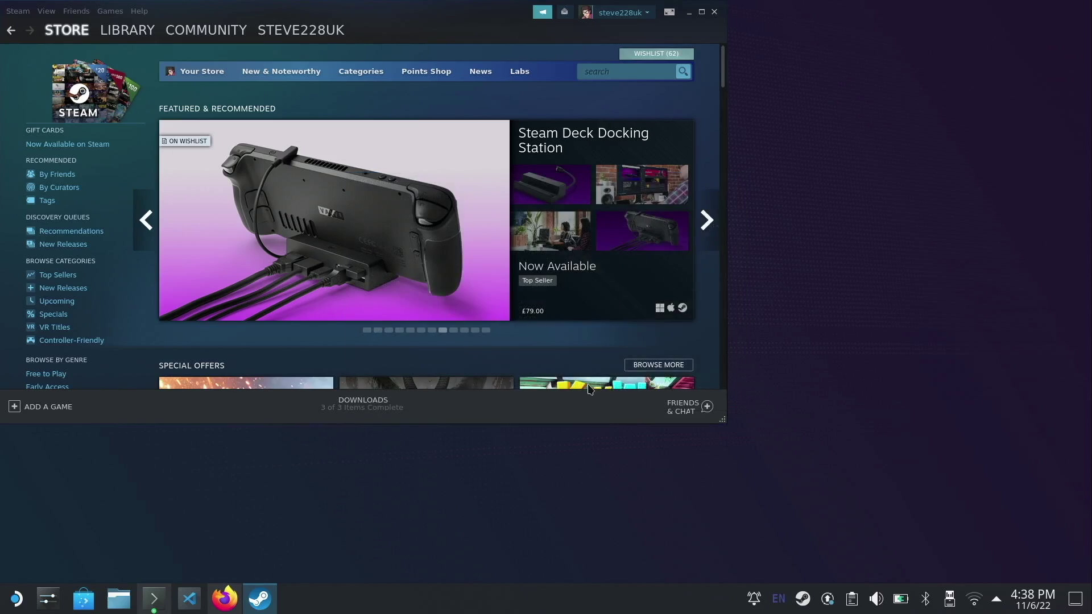
# Step: Rename the Chiaki-launcher.sh shortcut in the Steam library to chiaki4deck and close its properties
pyautogui.click(123, 33)
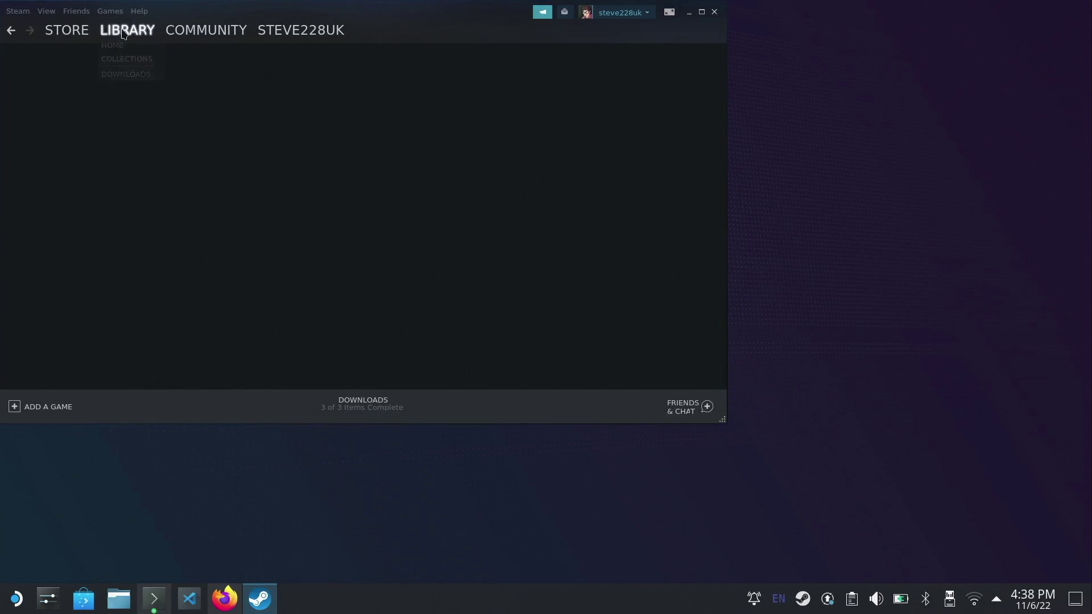
pyautogui.scroll(-3, 63, 241)
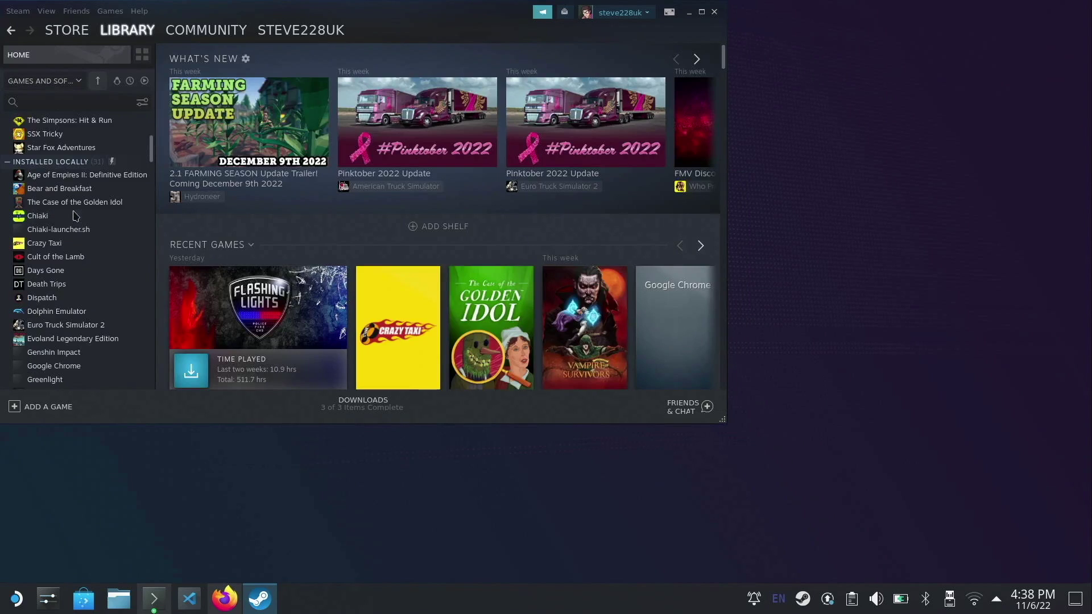
pyautogui.rightClick(62, 235)
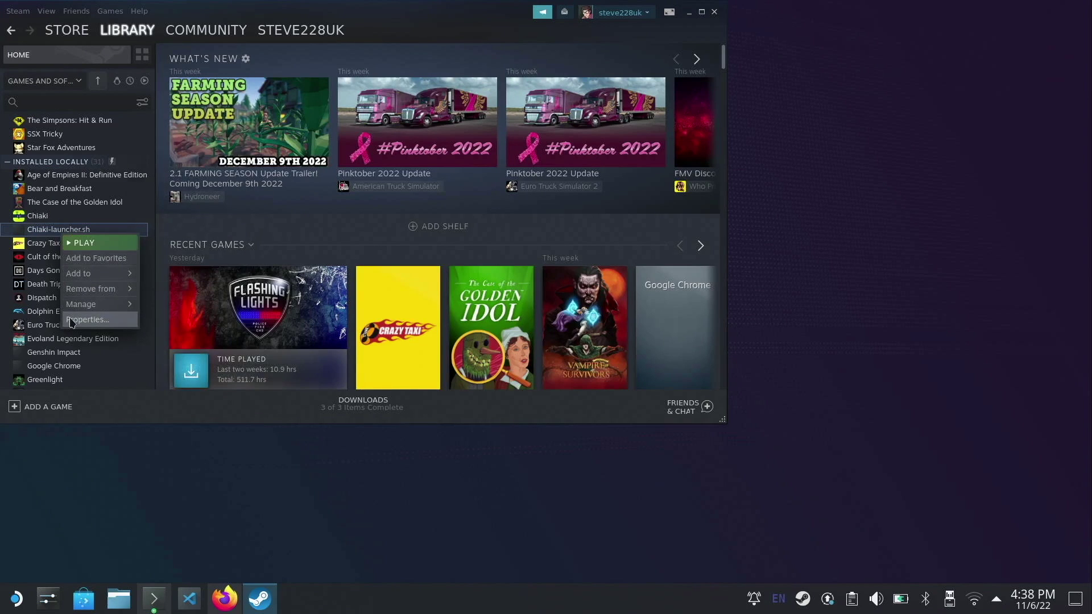
pyautogui.press('Escape')
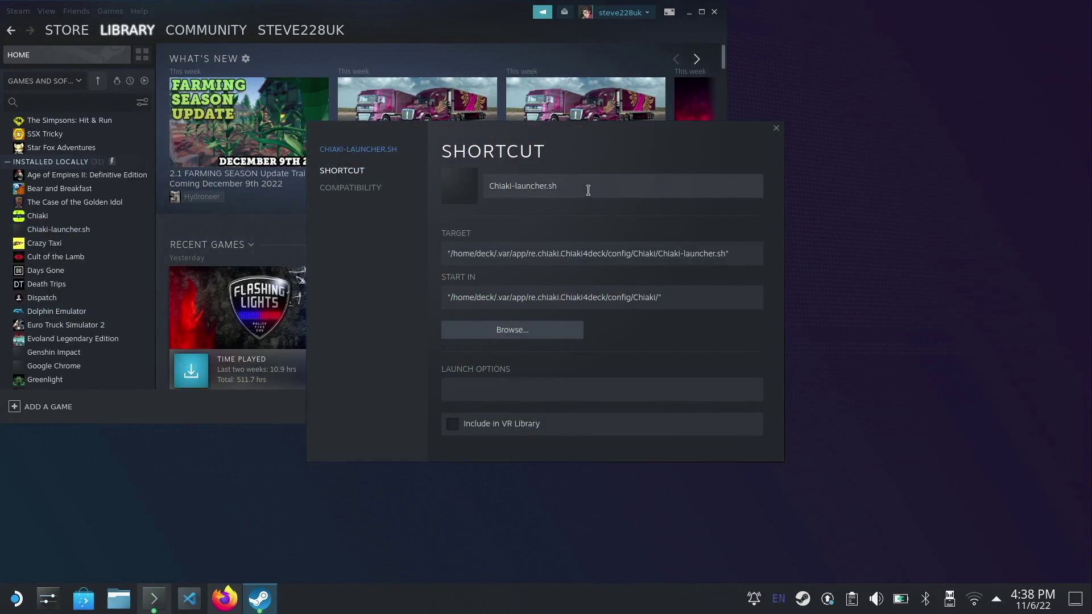
pyautogui.moveTo(585, 186); pyautogui.dragTo(478, 194)
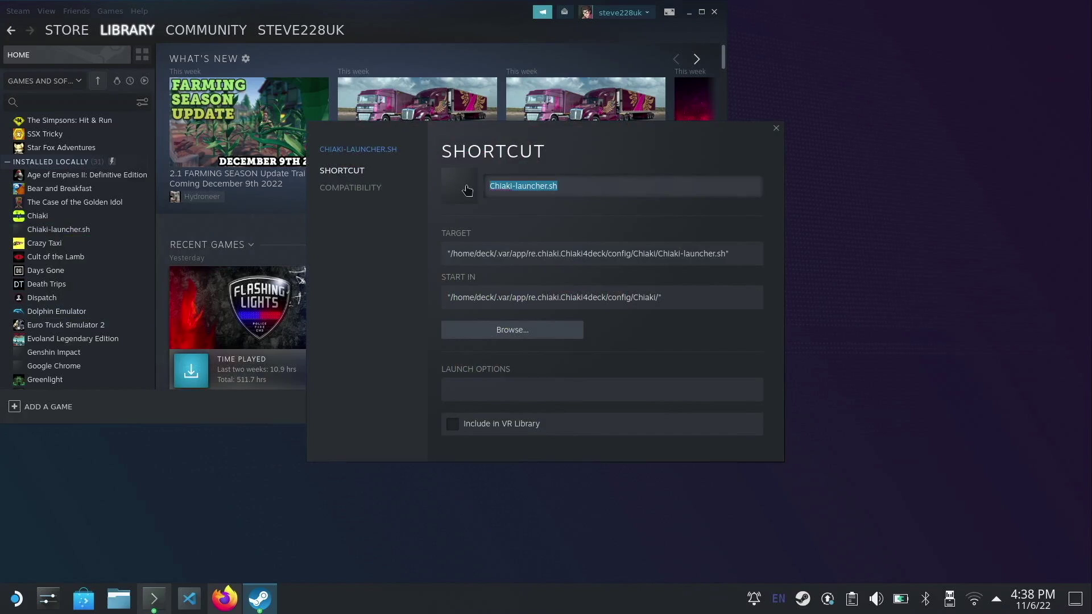
pyautogui.write('chiaki')
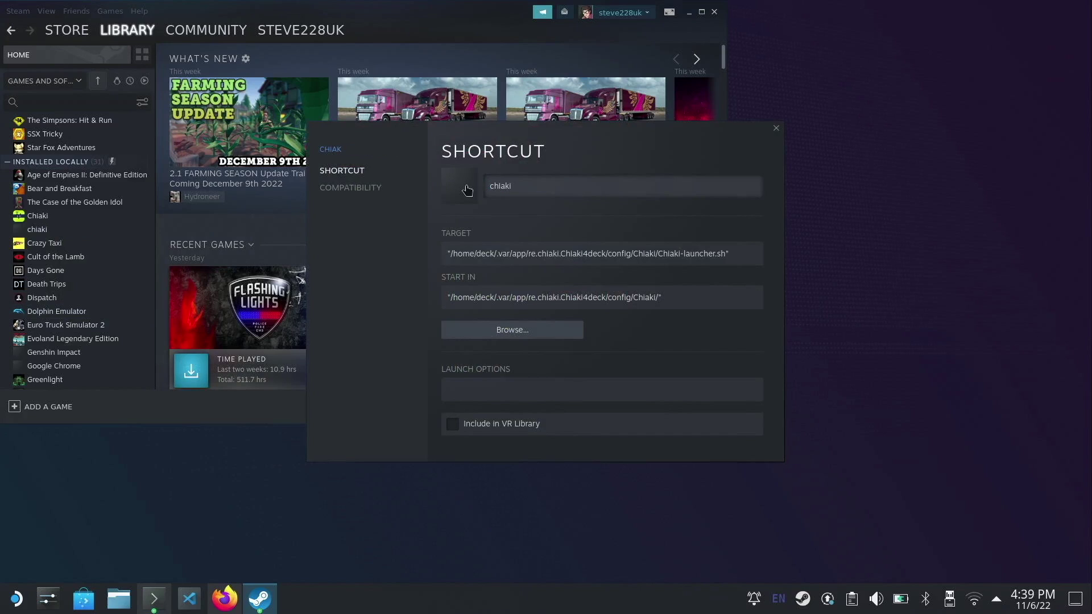
pyautogui.write('4deck')
pyautogui.click(777, 128)
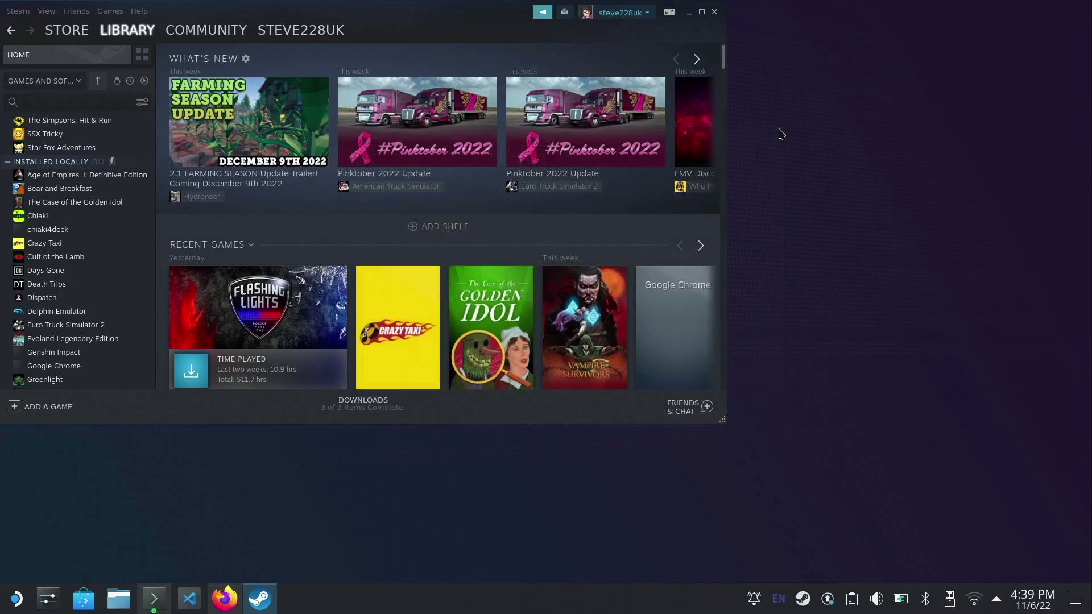
# Step: Close the Steam window and return the Steam Deck to Gaming Mode
pyautogui.click(716, 17)
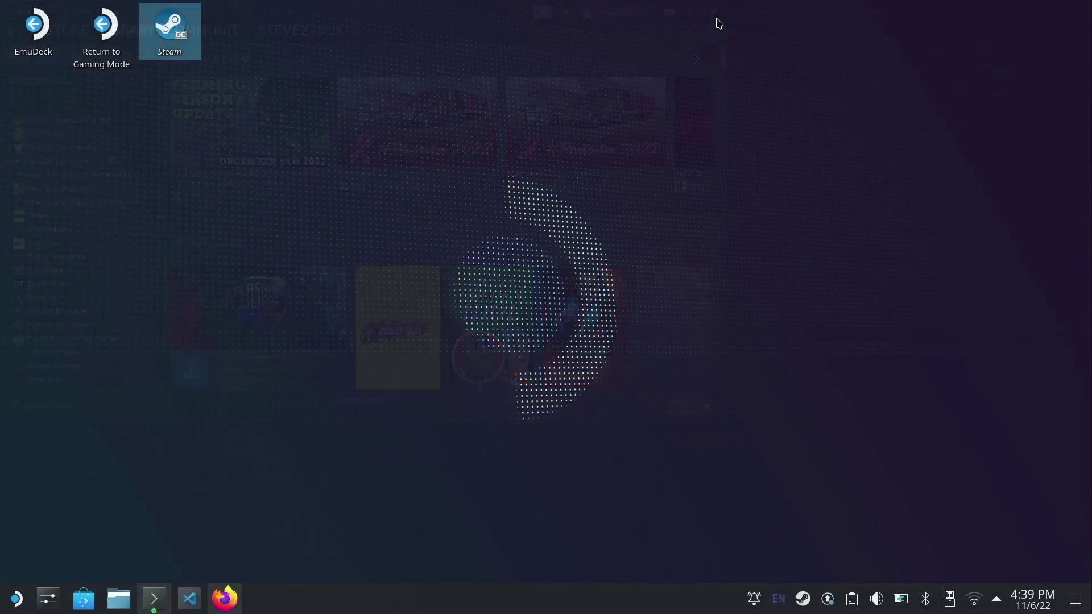
pyautogui.doubleClick(116, 40)
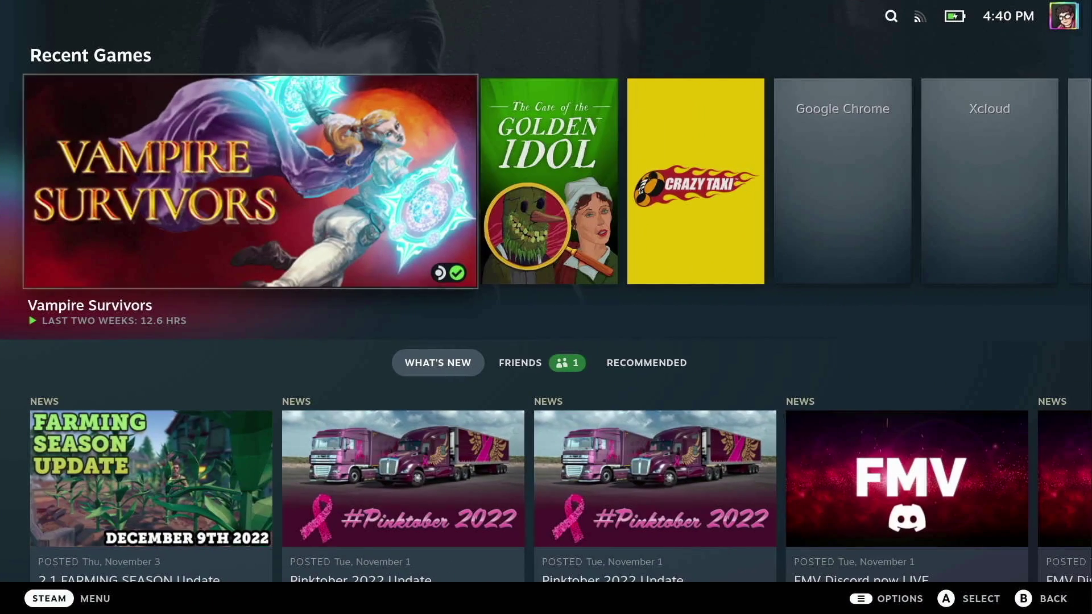
# Step: Launch chiaki4deck from the non-Steam games in the library
pyautogui.hotkey('ctrl', '1')
pyautogui.press('Down')
pyautogui.press('Return')
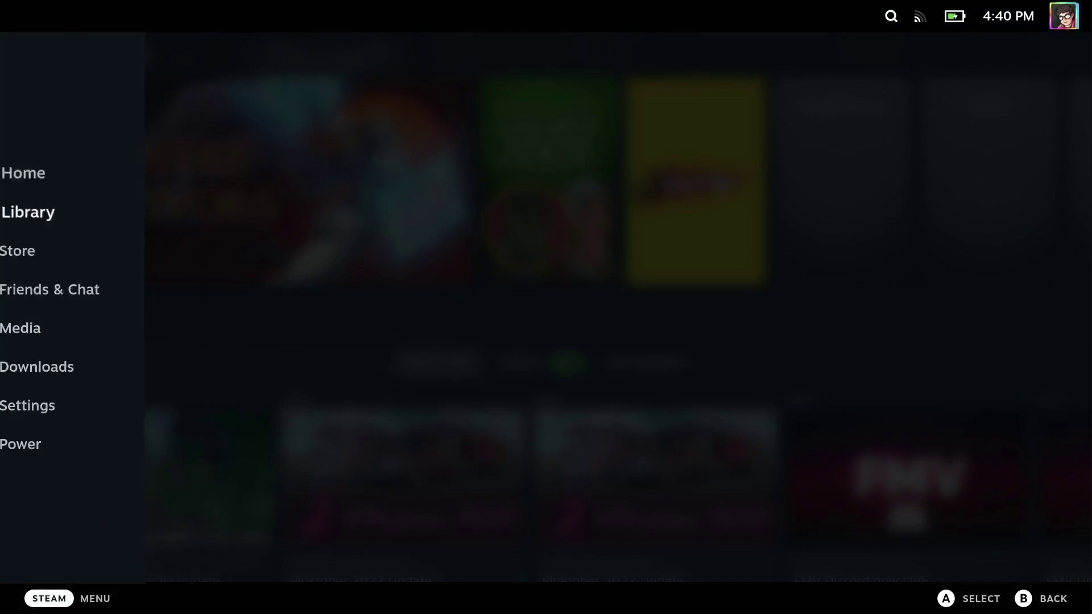
pyautogui.press('Tab')
pyautogui.press('Tab')
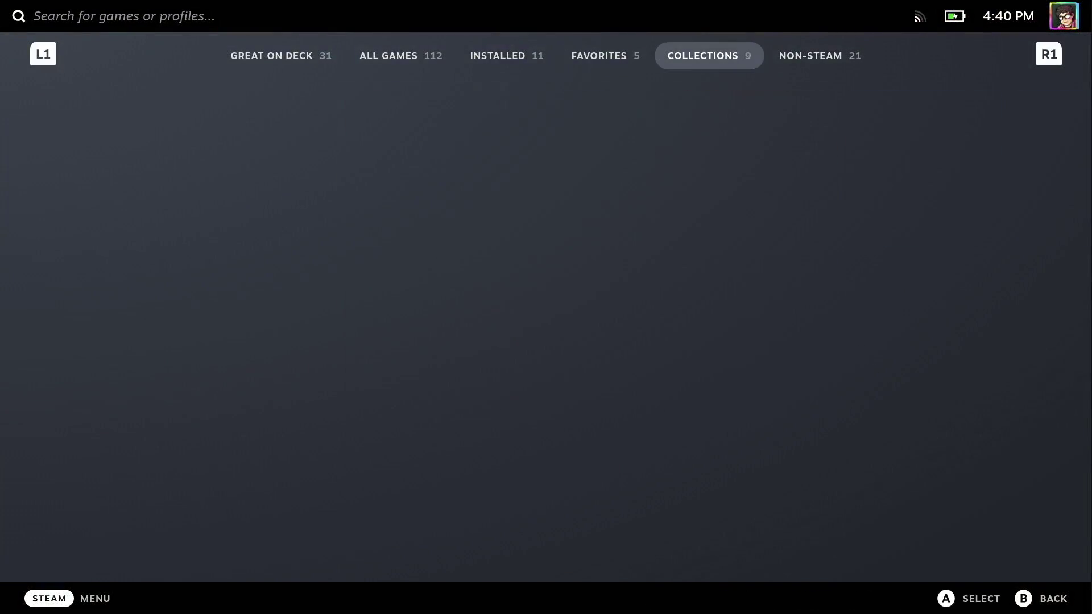
pyautogui.press('Tab')
pyautogui.press('Down')
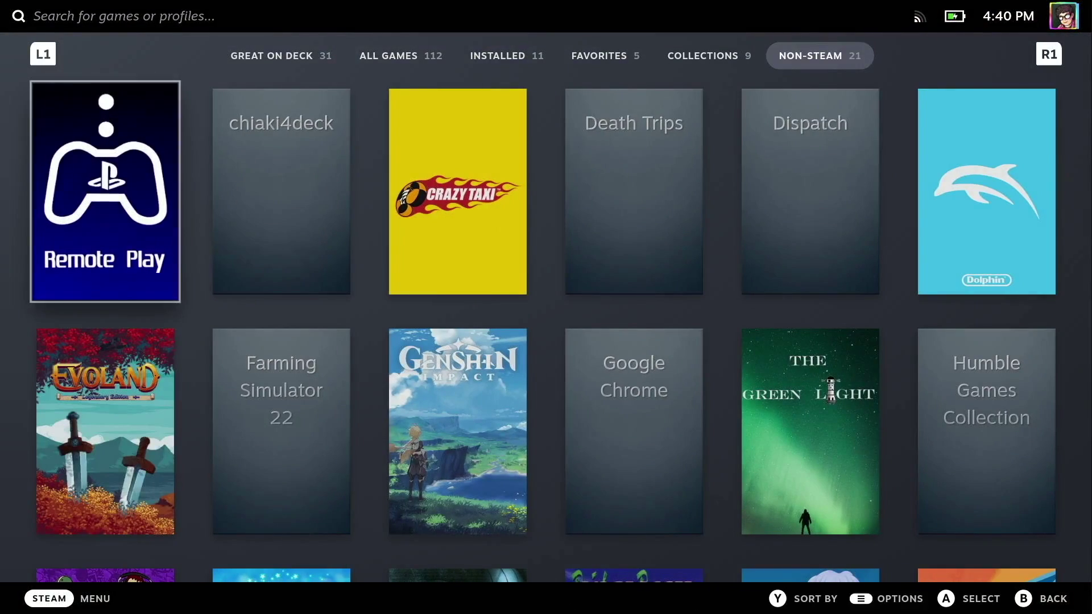
pyautogui.press('Right')
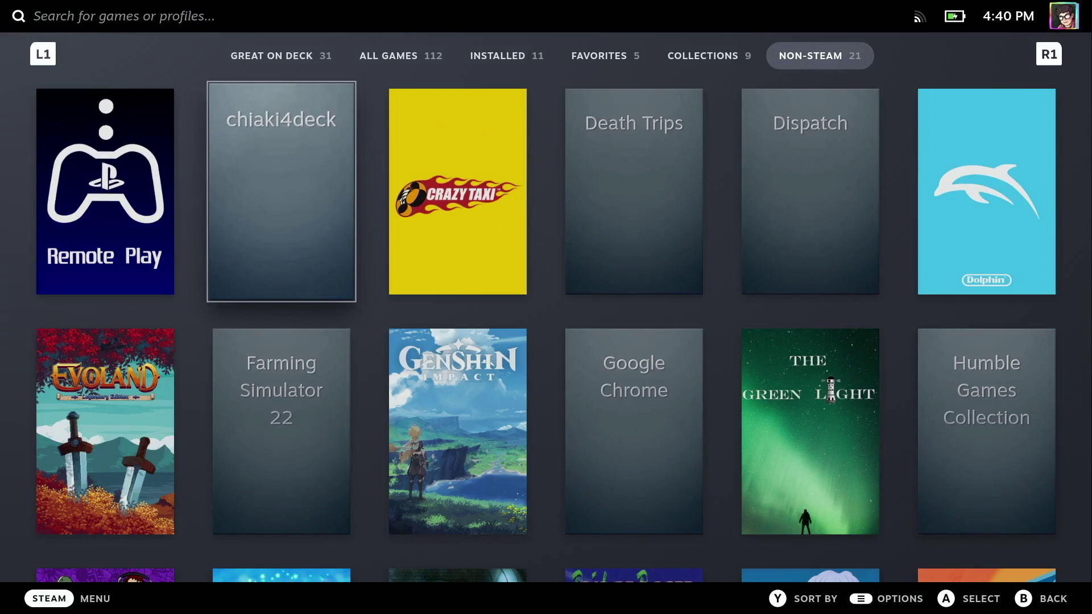
pyautogui.press('Return')
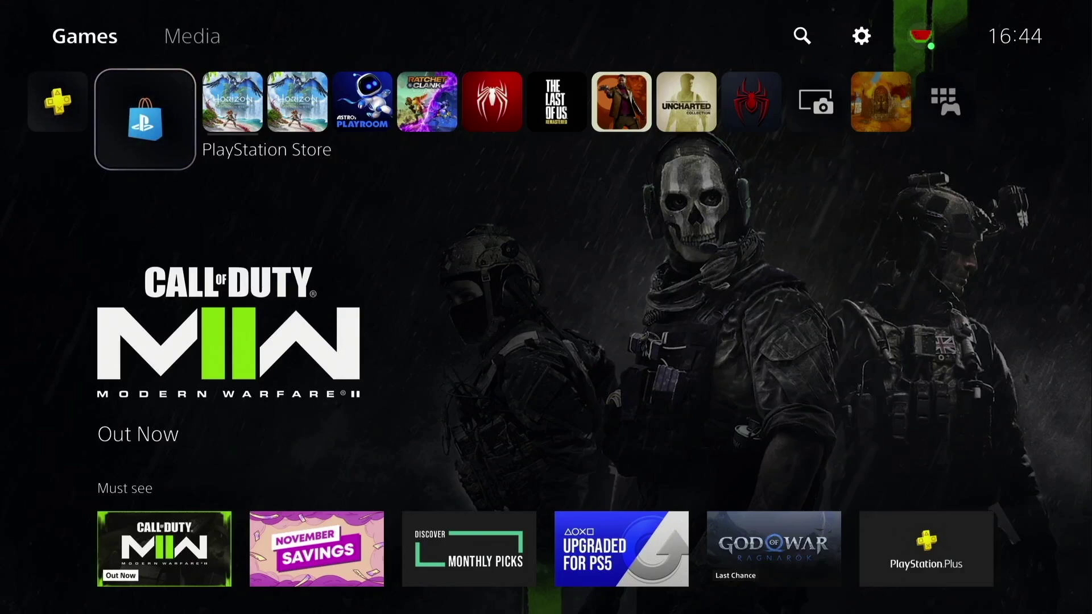
# Step: Open the controller settings for chiaki4deck and browse the community layouts for a new controller layout
pyautogui.press('super')
pyautogui.press('Return')
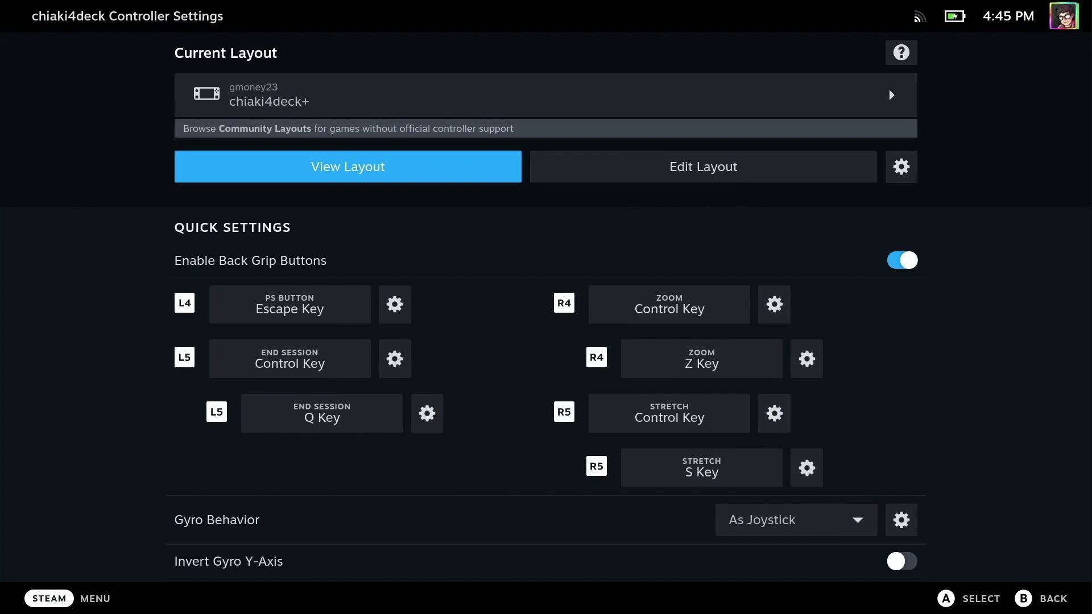
pyautogui.press('Up')
pyautogui.press('Return')
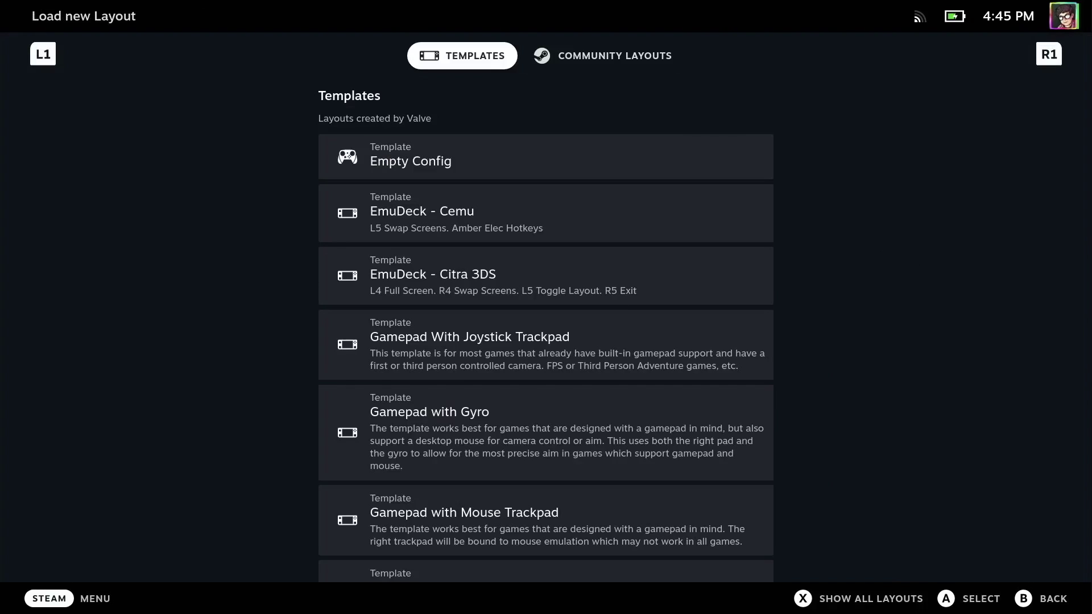
pyautogui.press('Right')
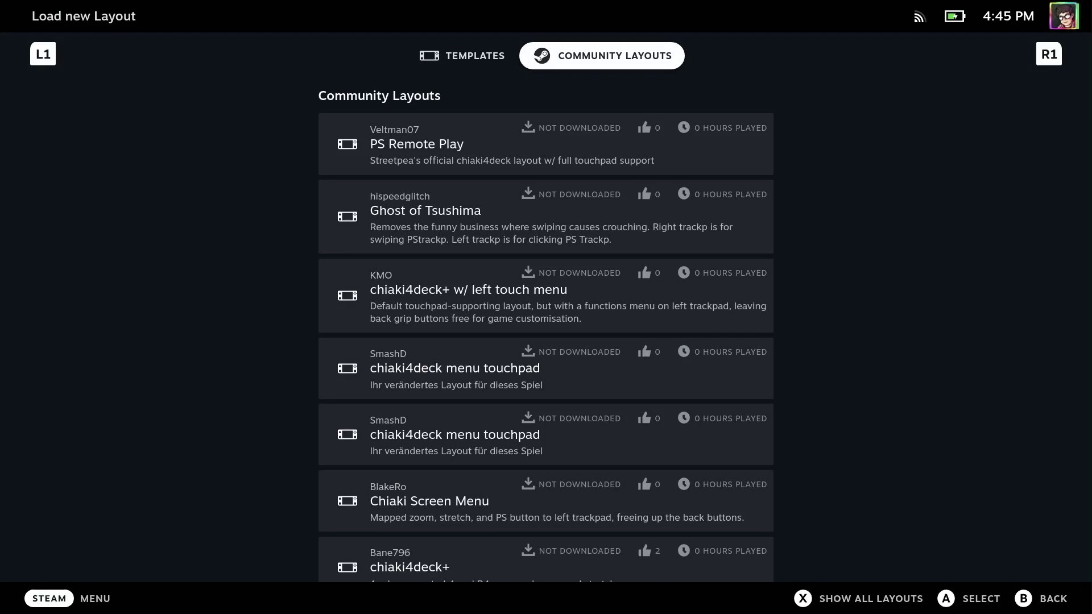
# Step: Apply the downloaded chiaki4deck+ community layout described as the official layout with full touchpad support, and leave the controller settings
pyautogui.press('Down')
pyautogui.press('Down')
pyautogui.press('Down')
pyautogui.press('Down')
pyautogui.press('Down')
pyautogui.press('Down')
pyautogui.press('Down')
pyautogui.press('Down')
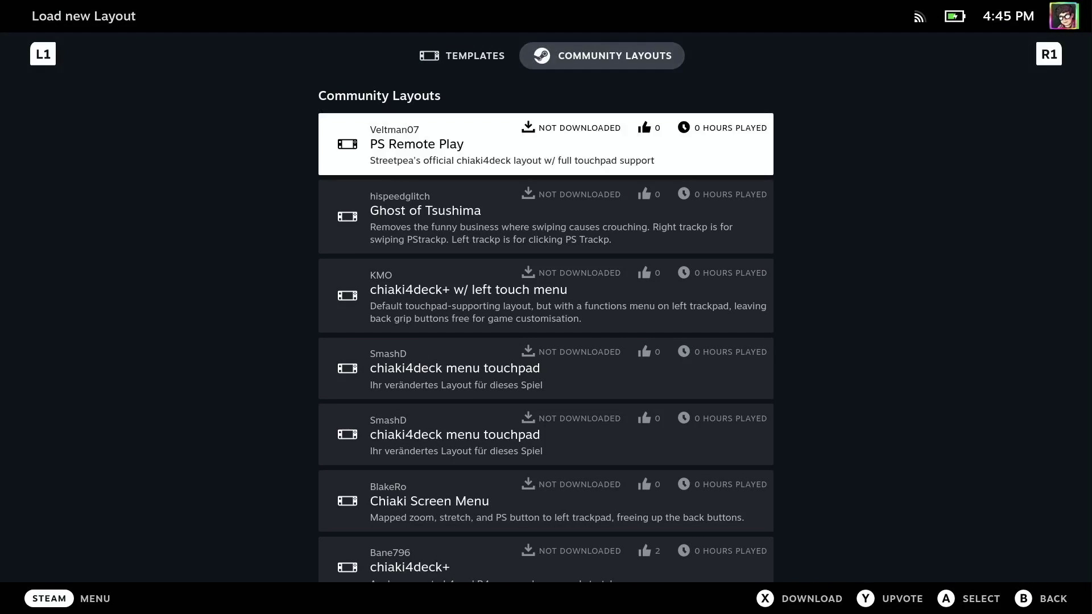
pyautogui.press('Down')
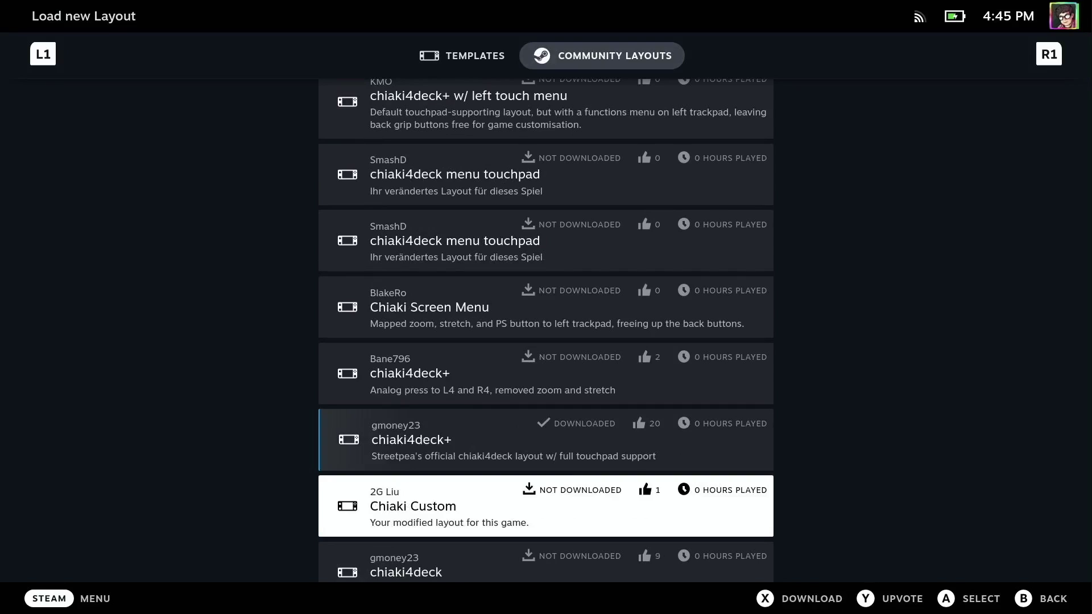
pyautogui.press('Up')
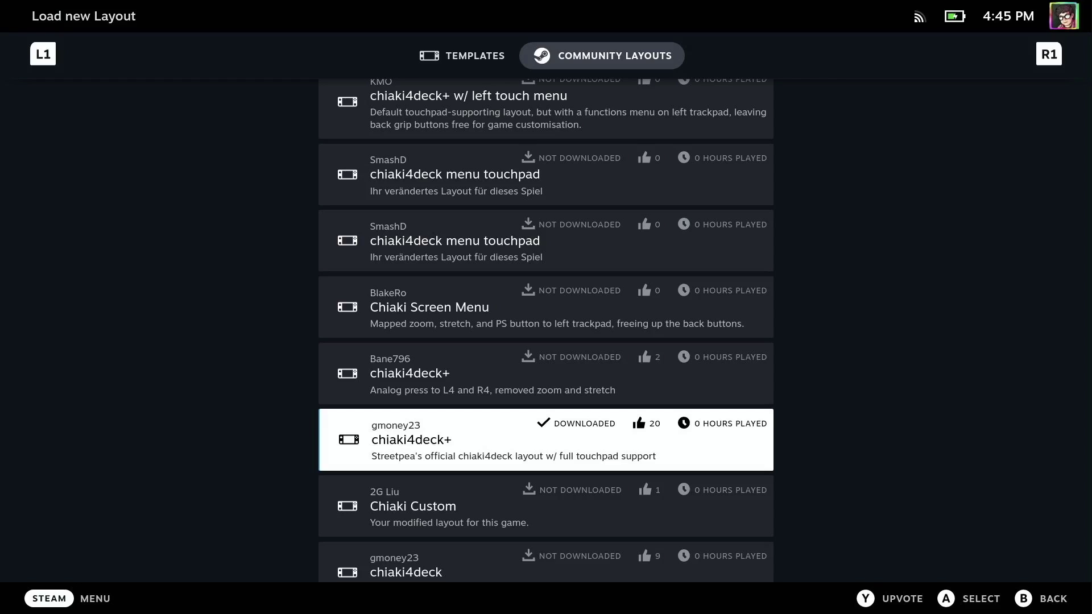
pyautogui.press('Return')
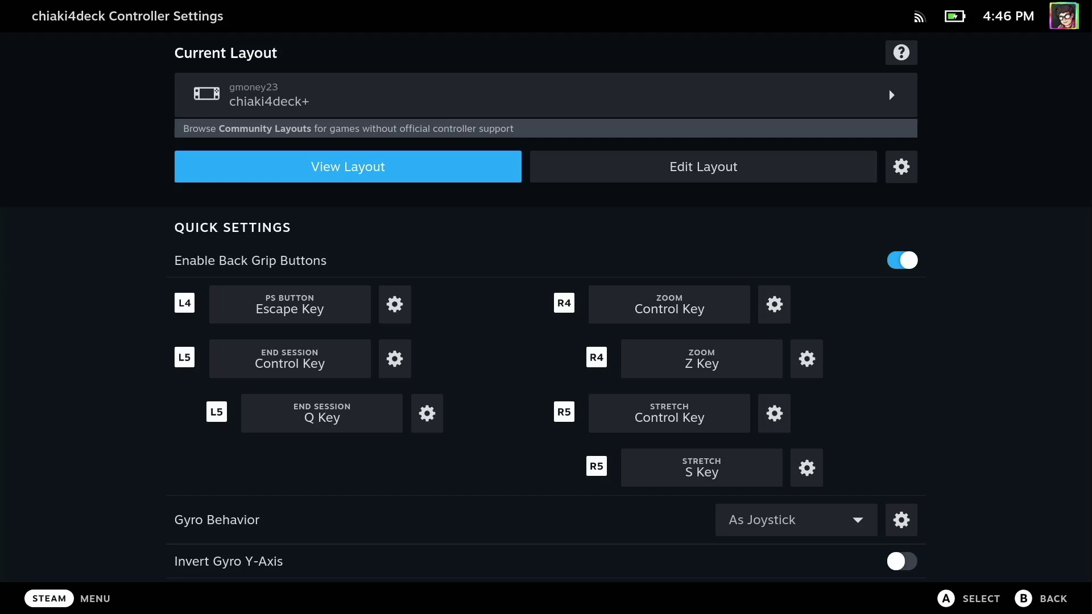
pyautogui.press('Escape')
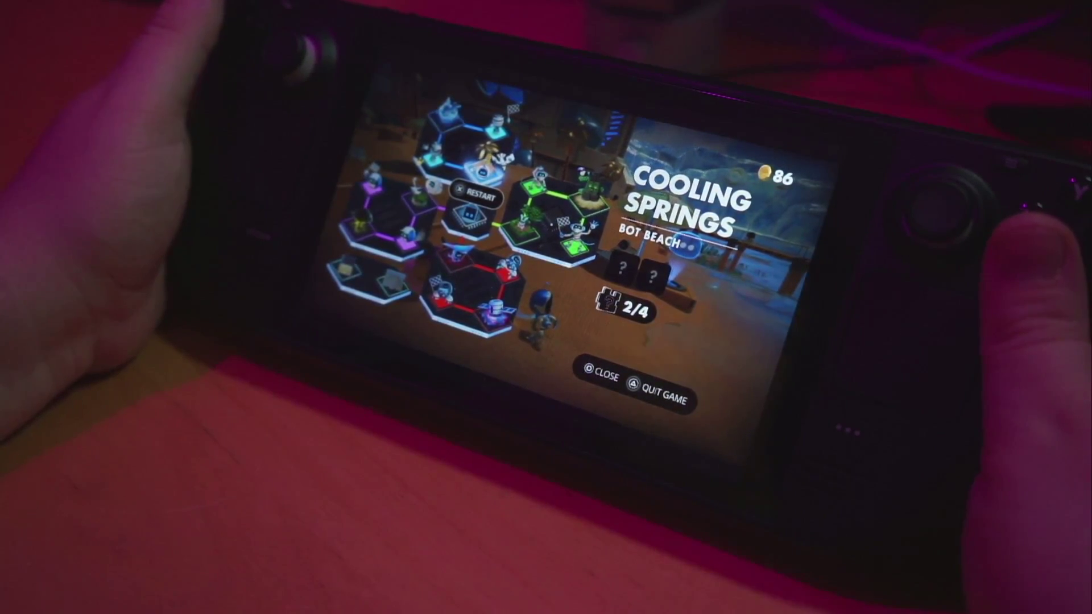
pyautogui.press('super')
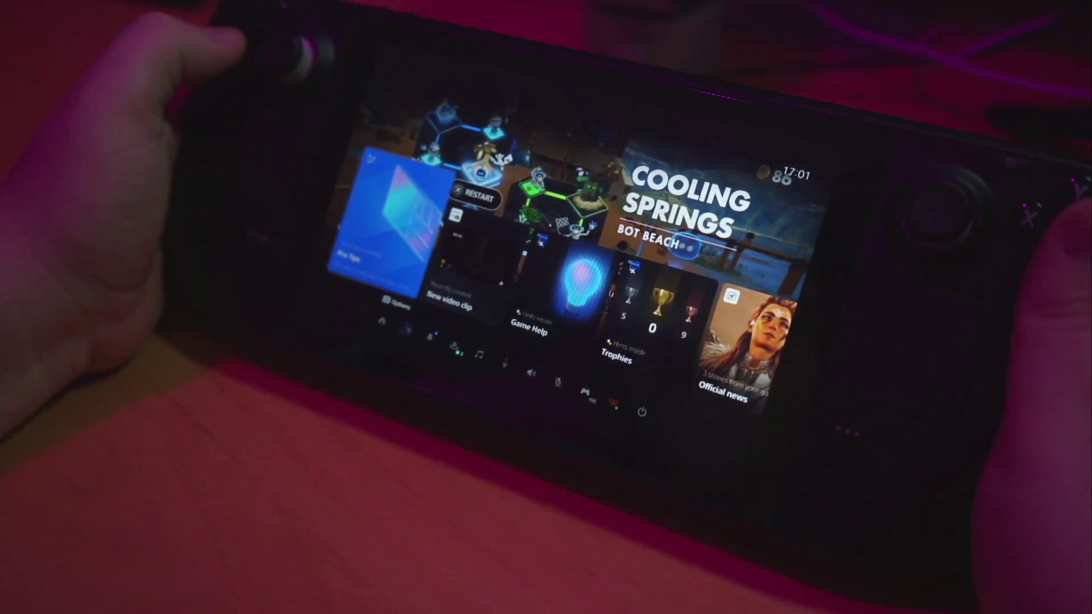
pyautogui.press('Escape')
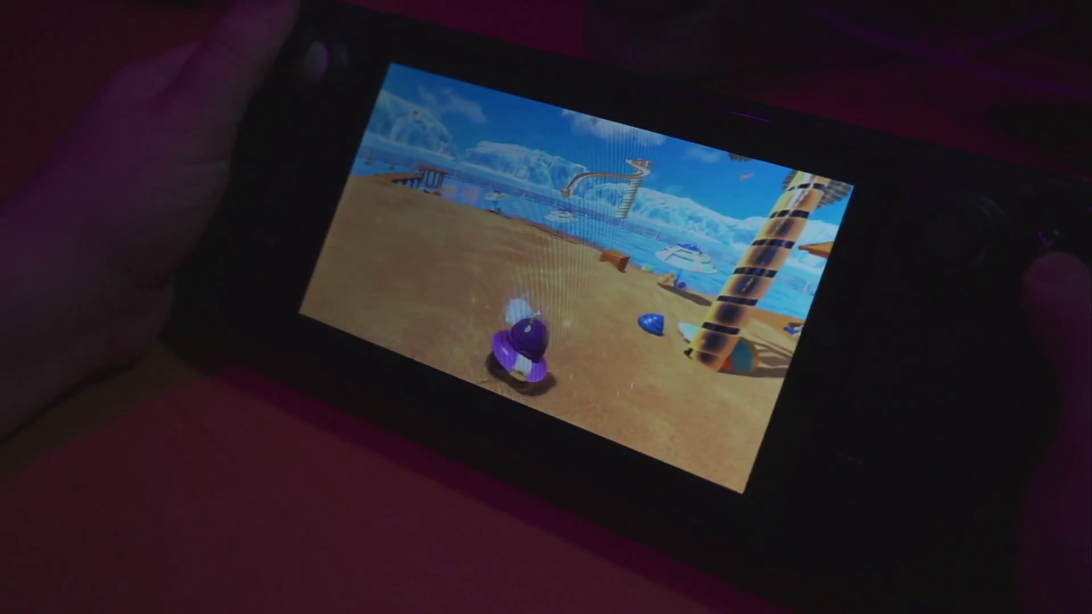
pyautogui.press('Escape')
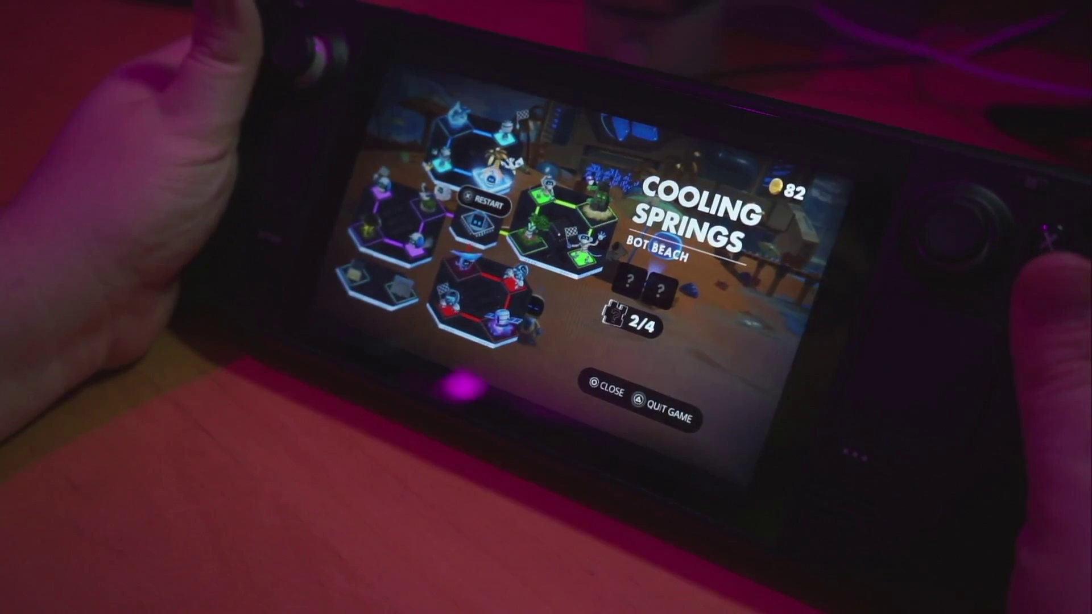